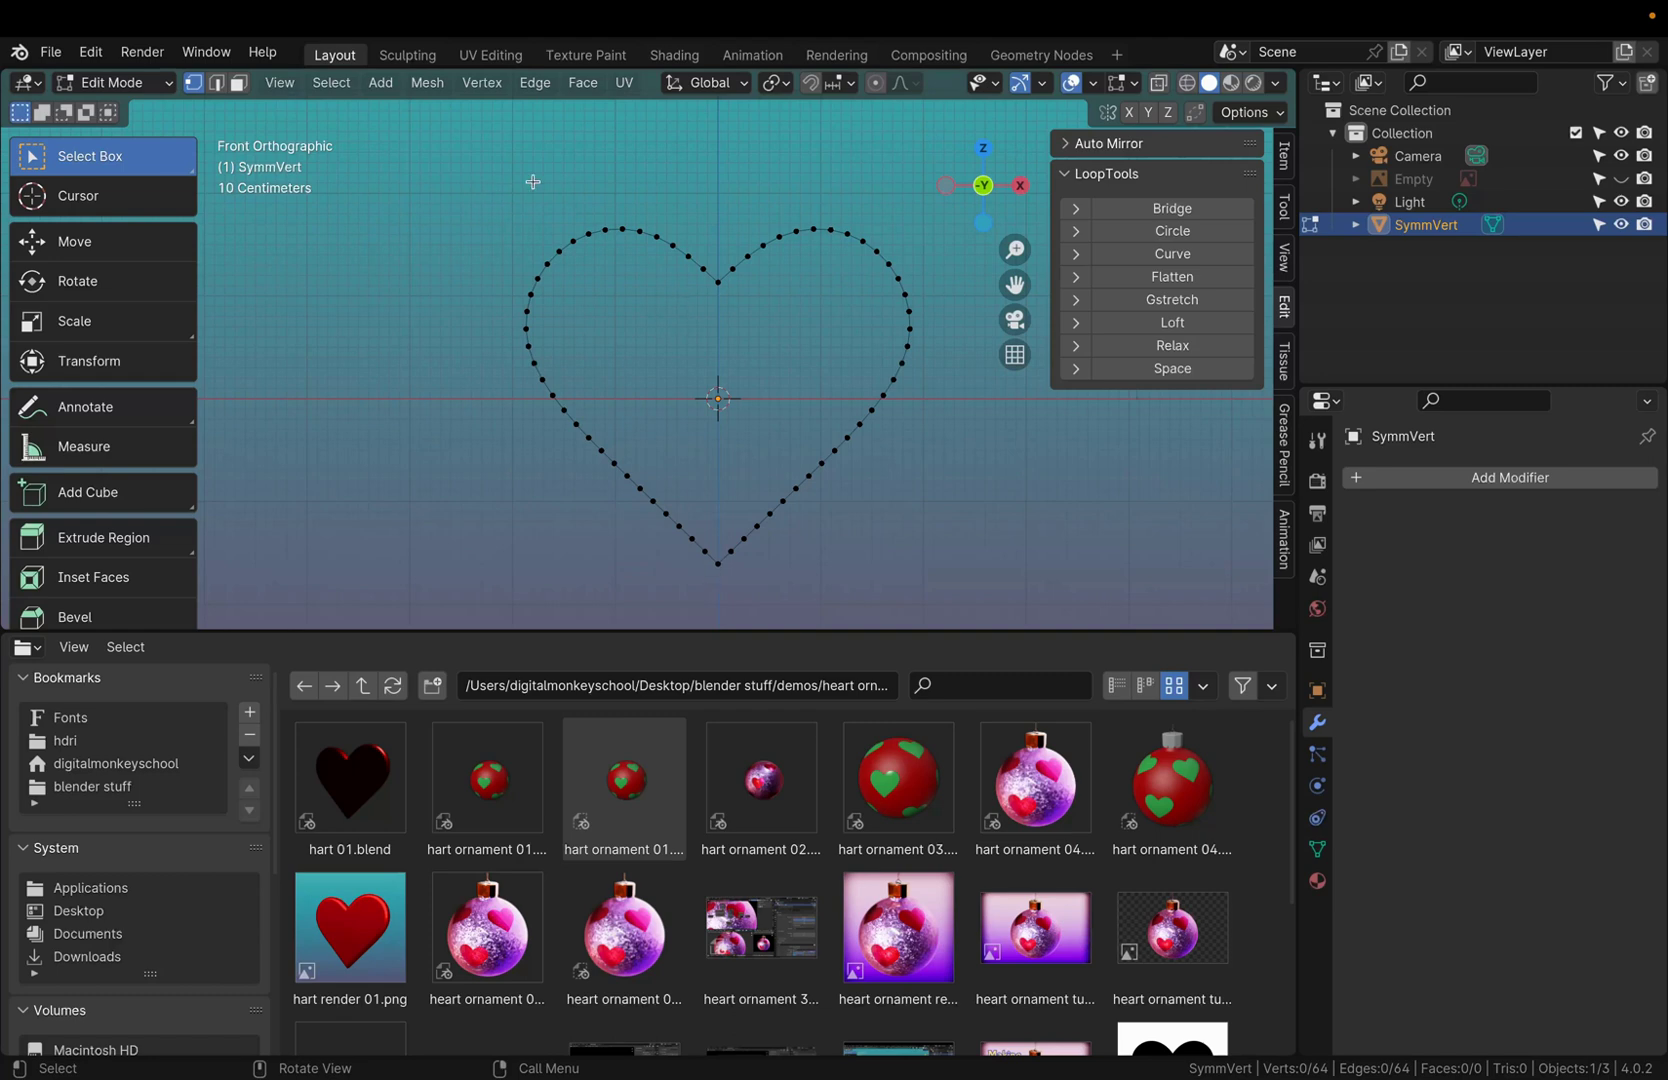
- Switch the heart outline mesh to Edge select mode
left_click(219, 84)
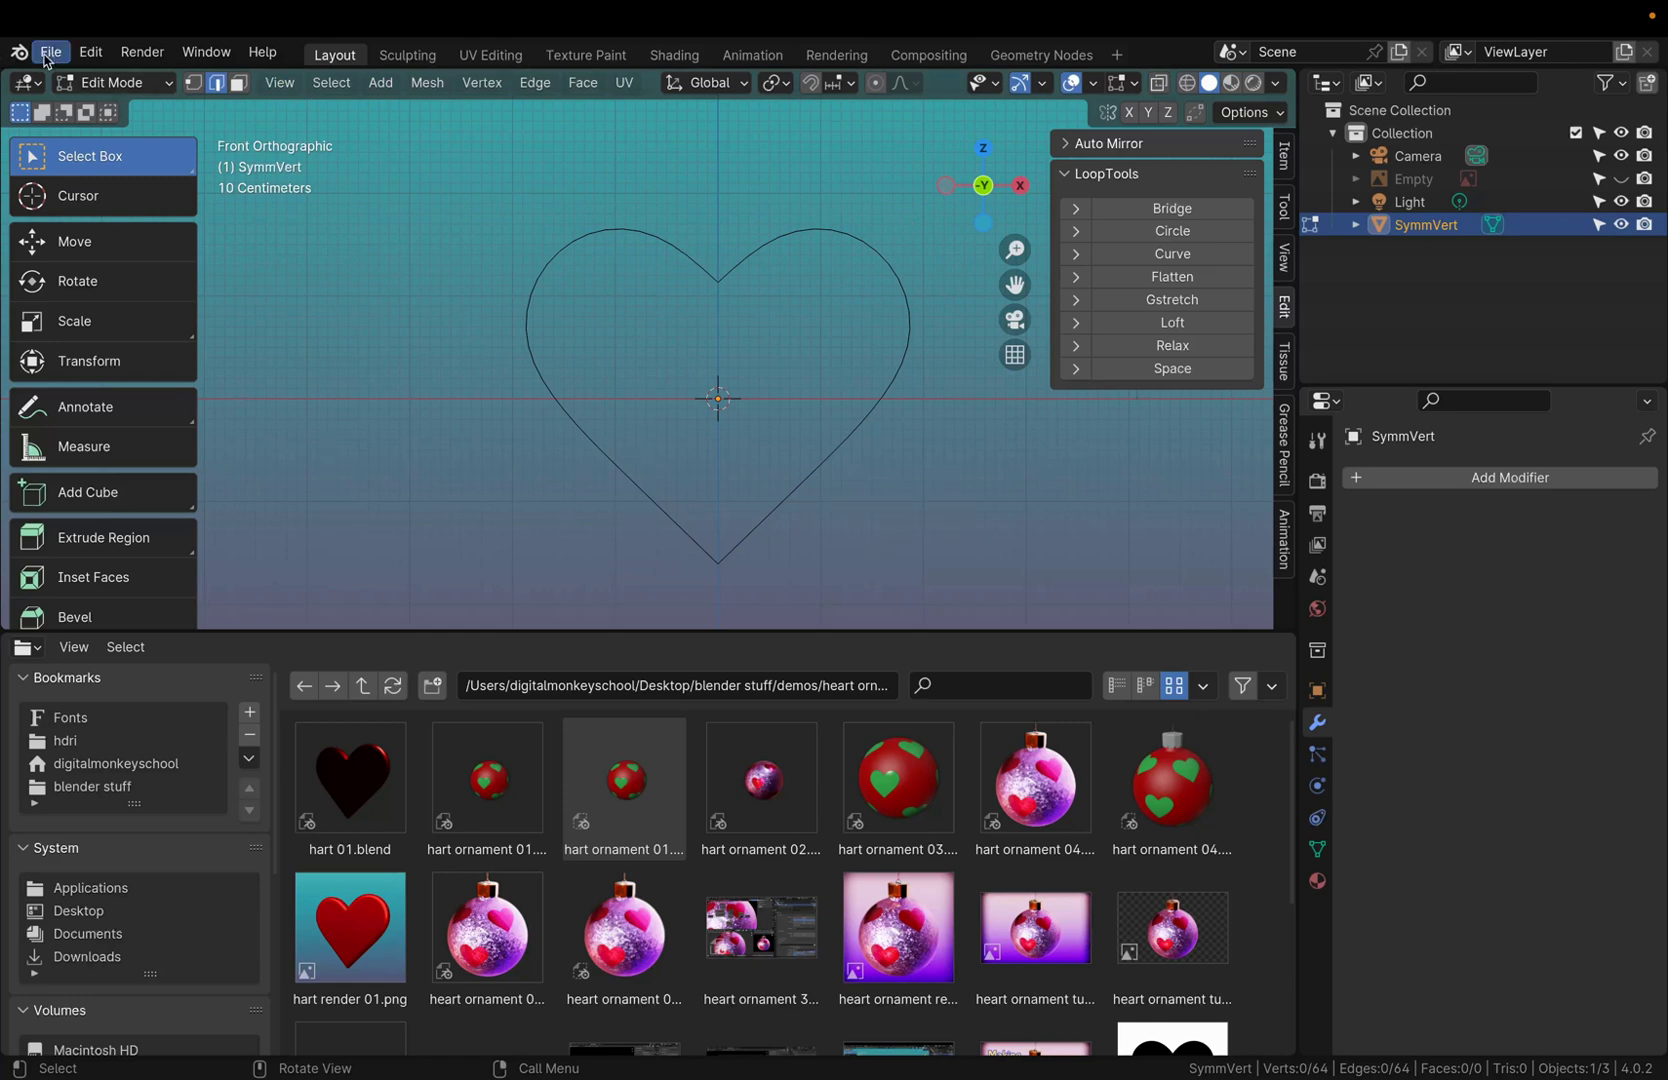
- Return the heart to Object Mode and search Preferences add-ons for 'extr' Extra Objects
left_click(113, 83)
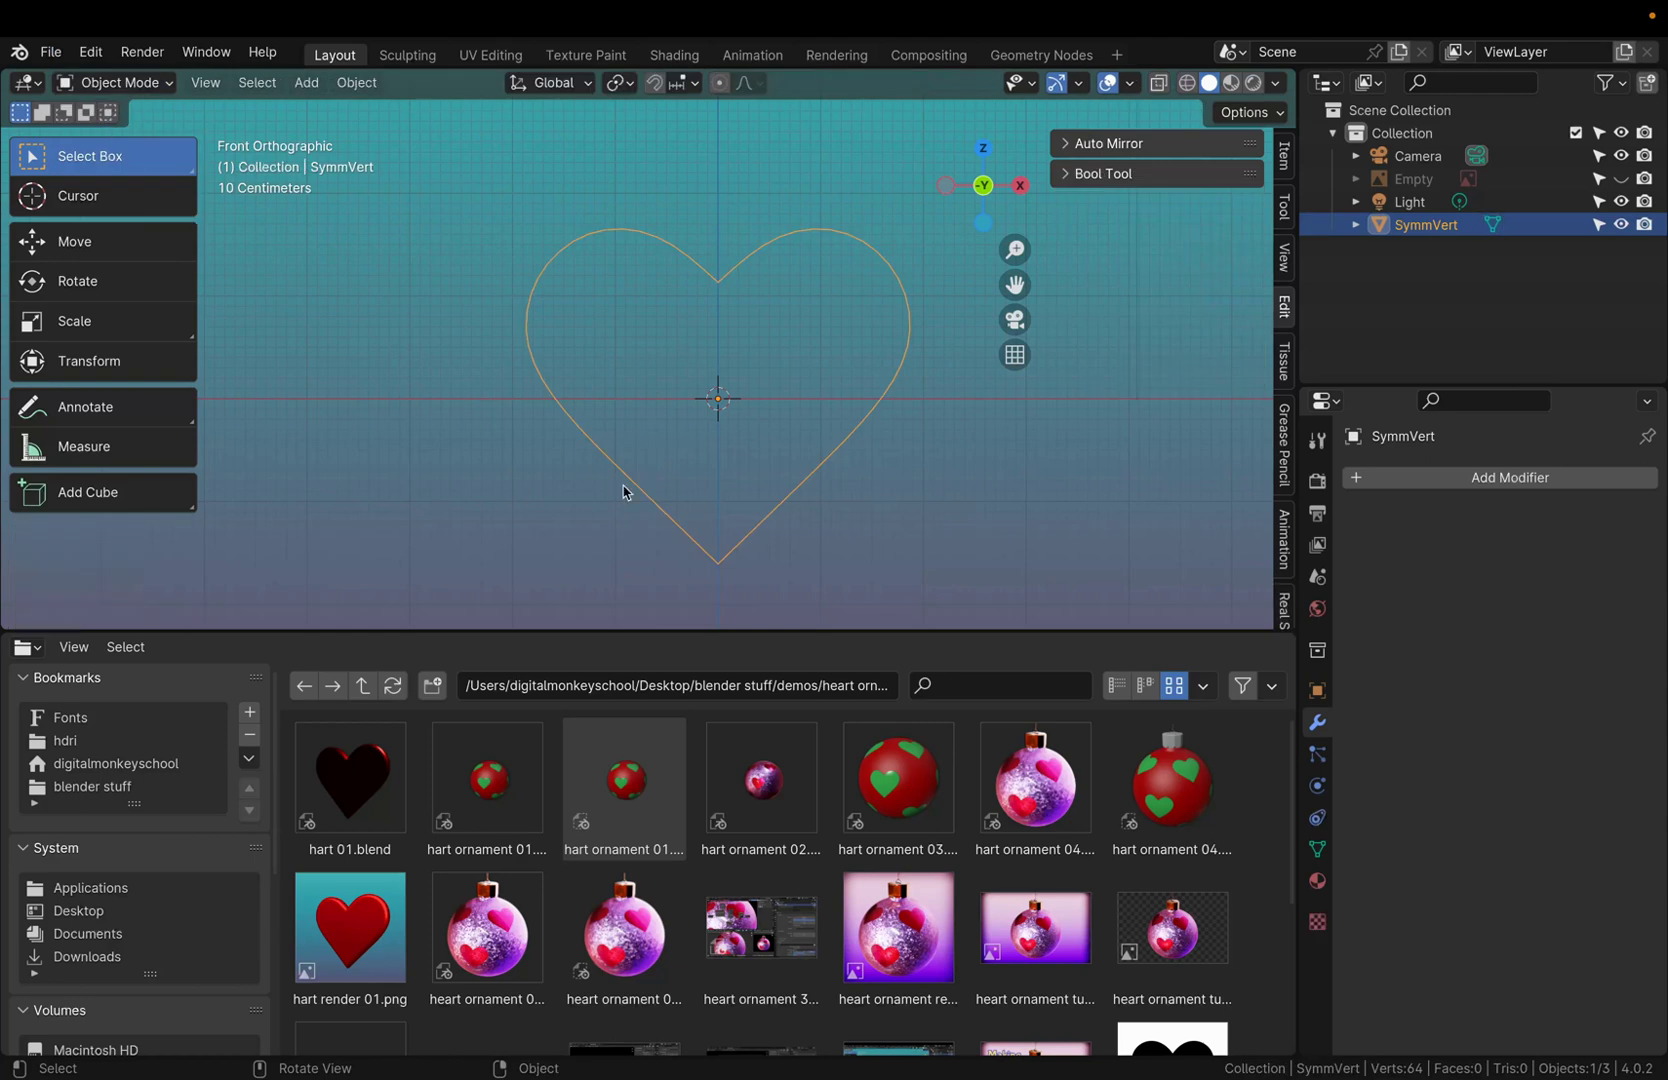
left_click(90, 52)
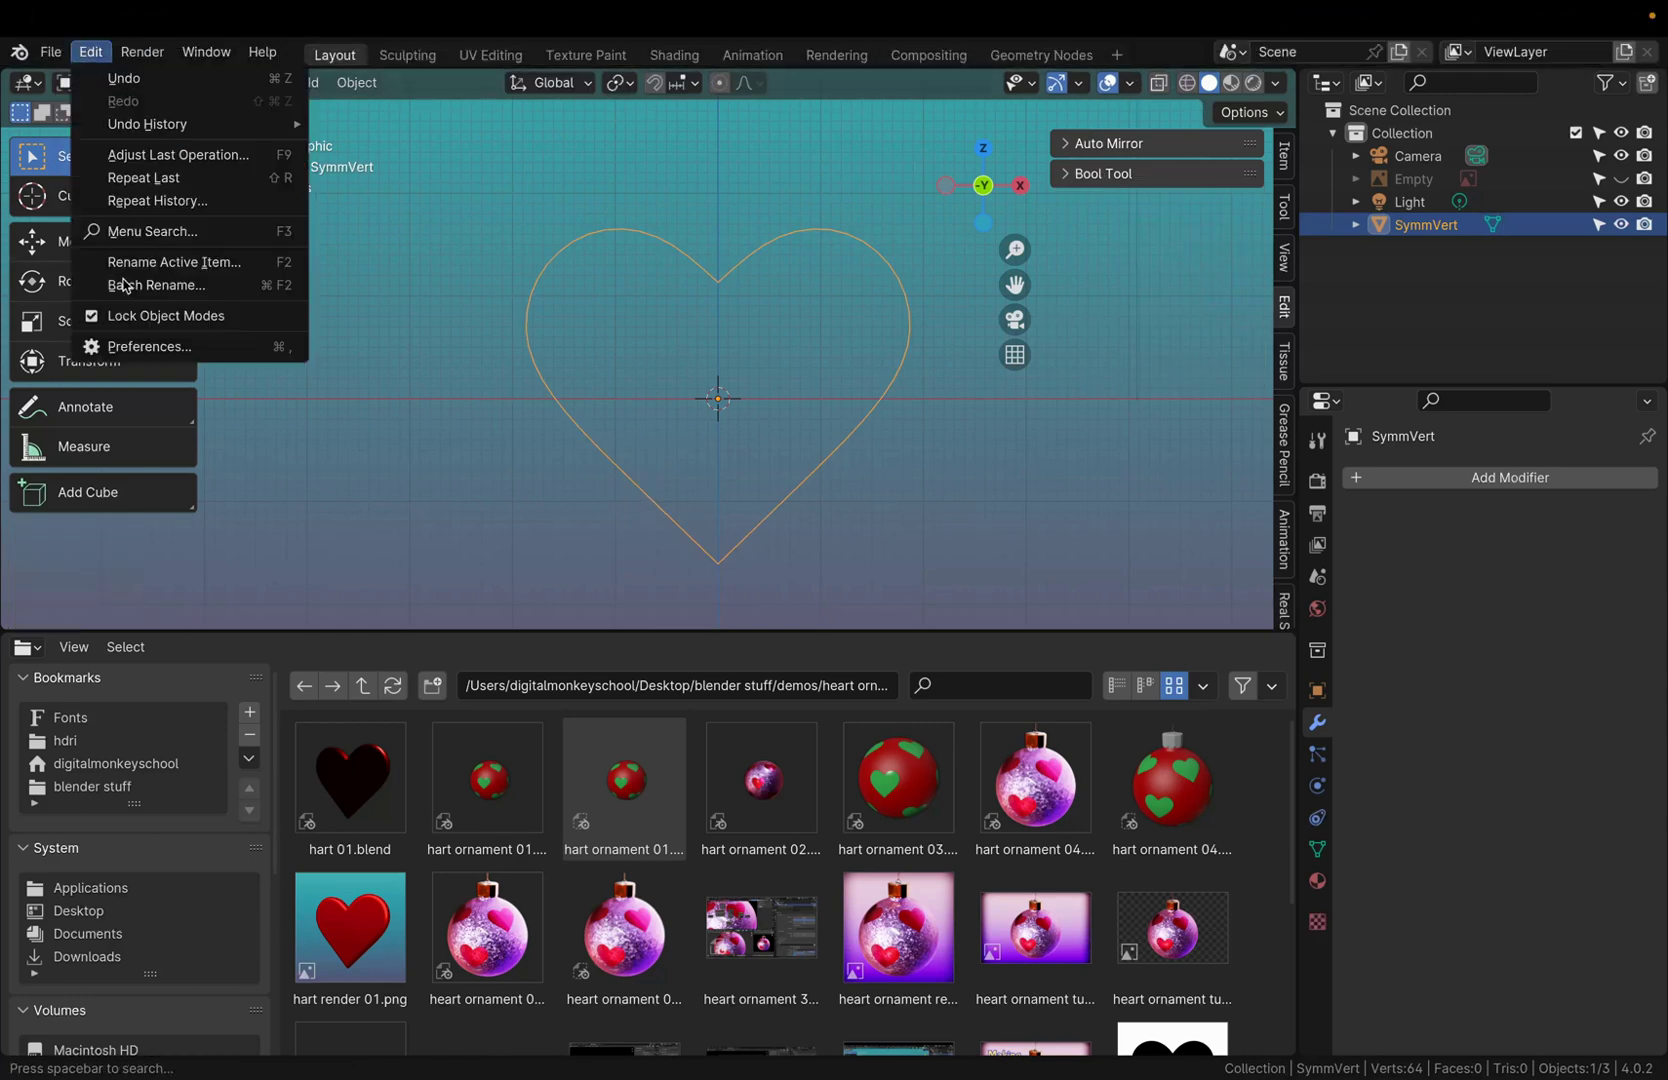
left_click(127, 348)
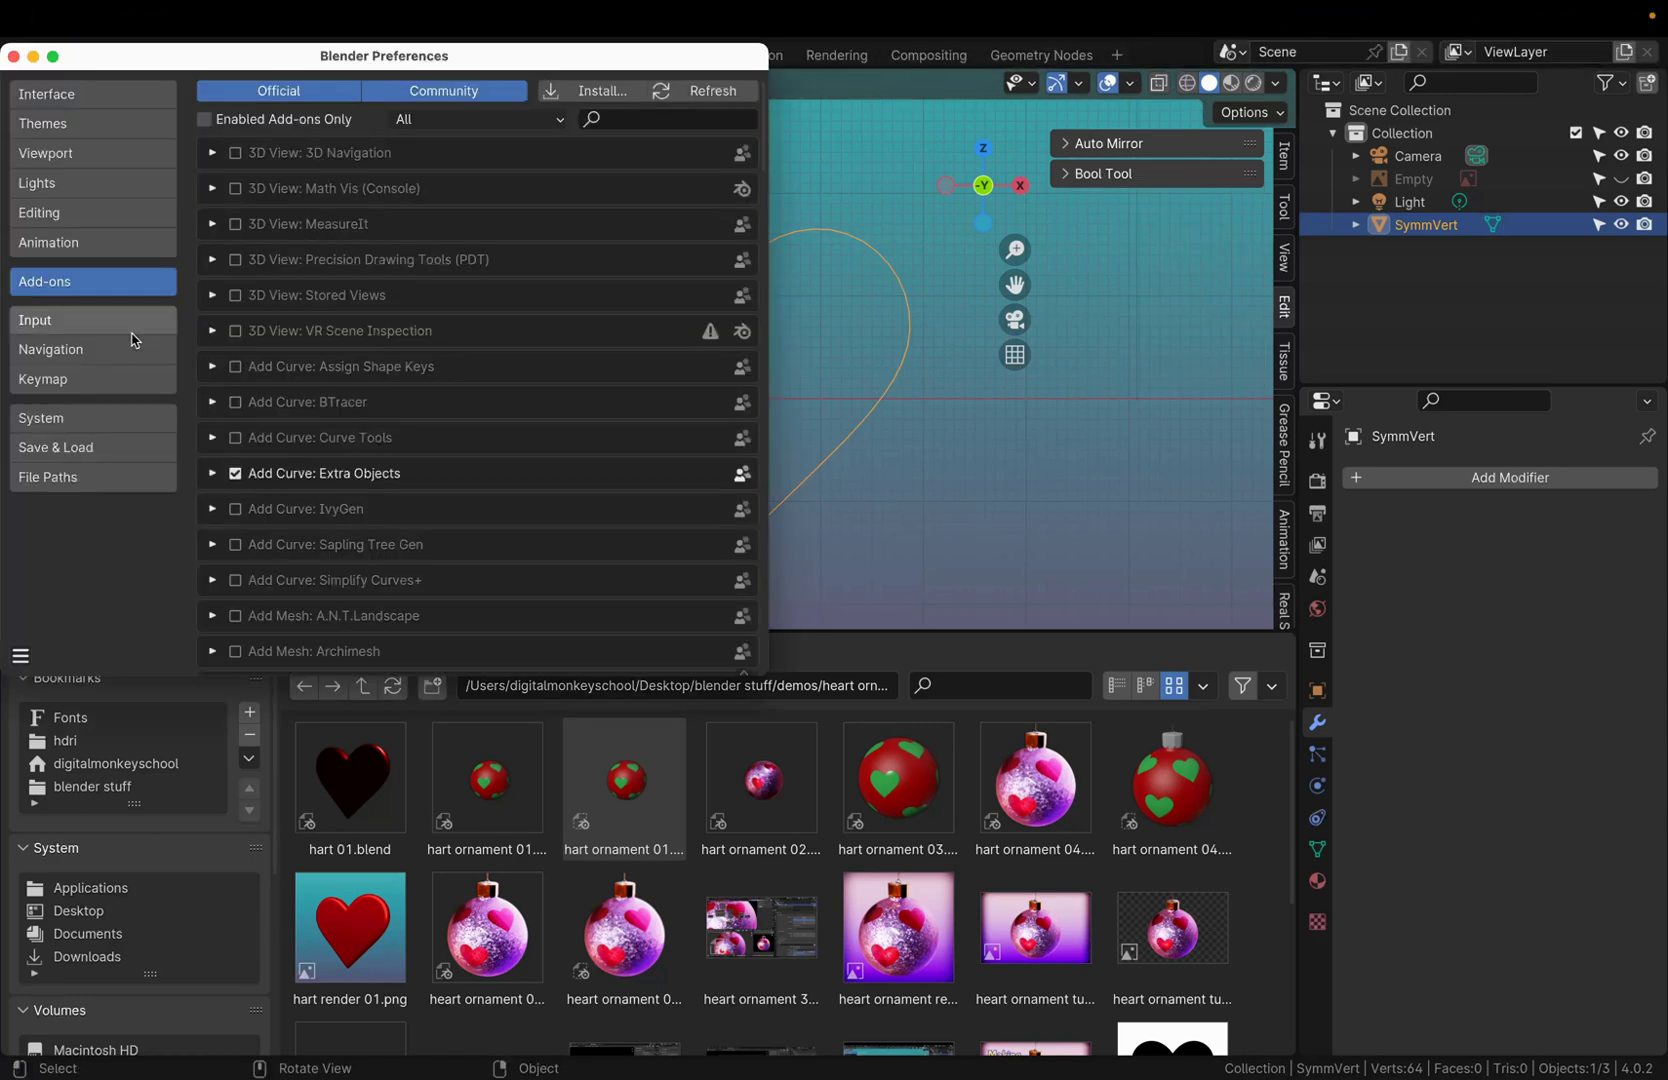
left_click(610, 118)
type("extr")
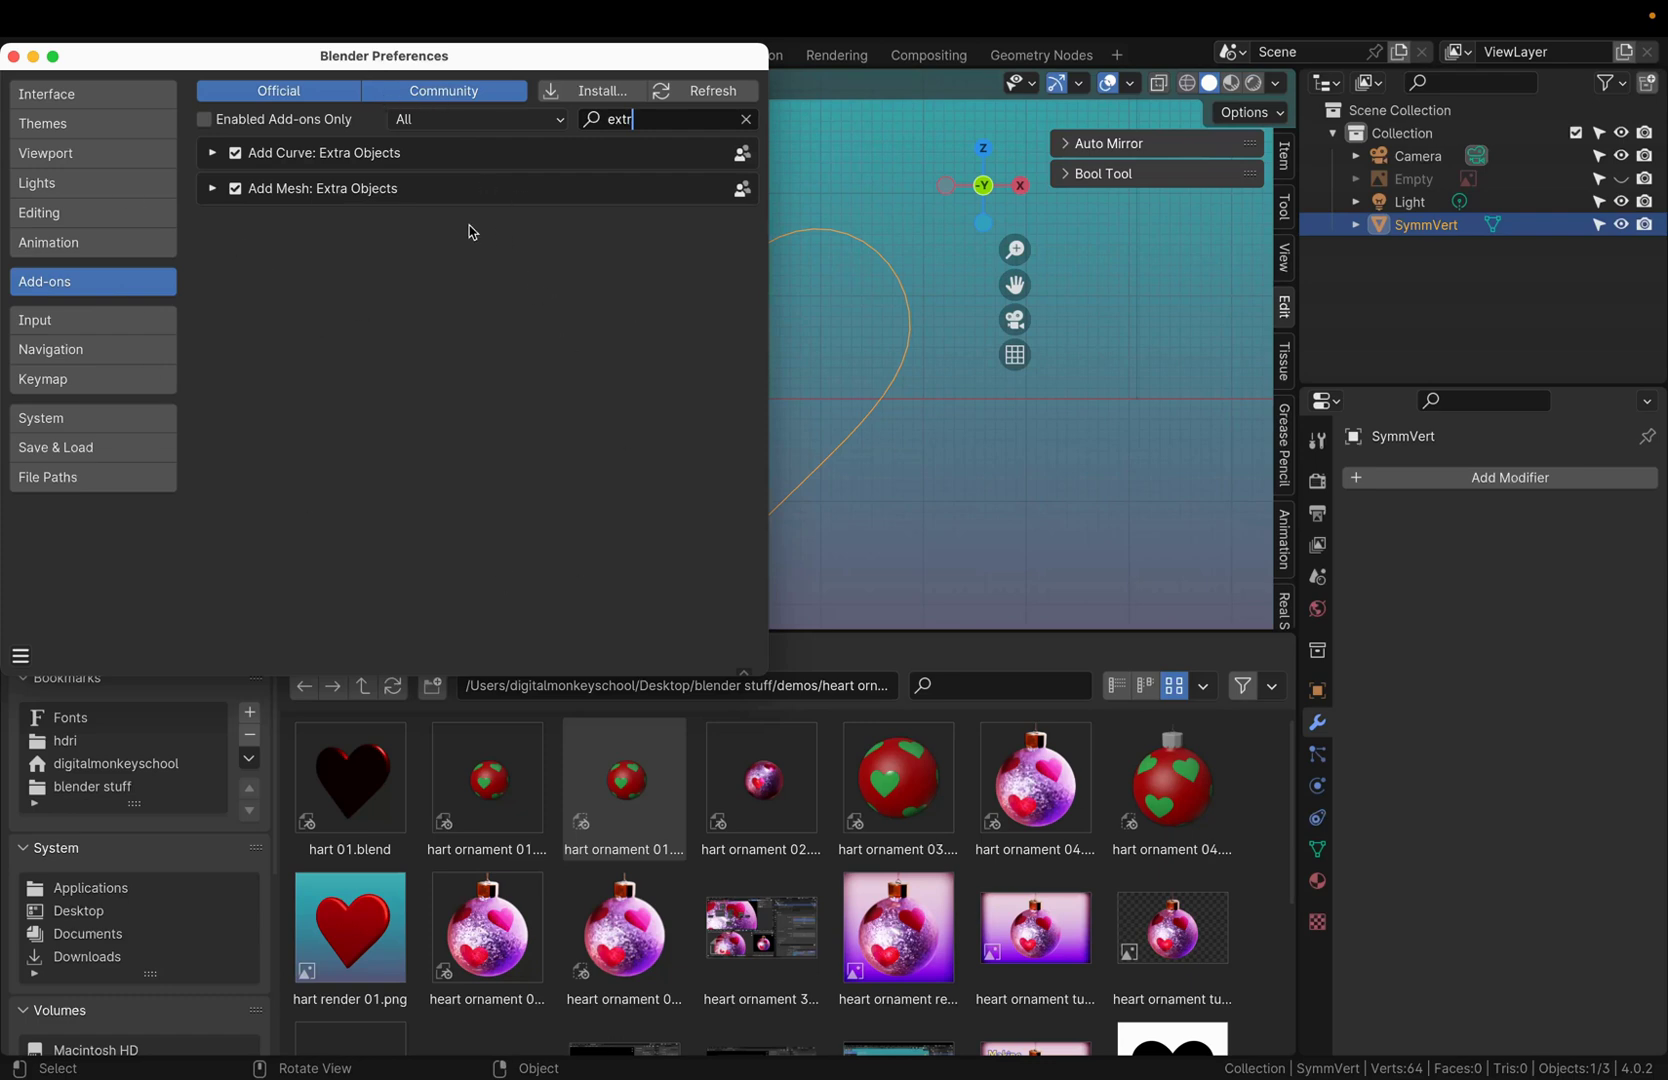
- Close Preferences and turn the bottom file browser into a smaller Timeline area
left_click(33, 58)
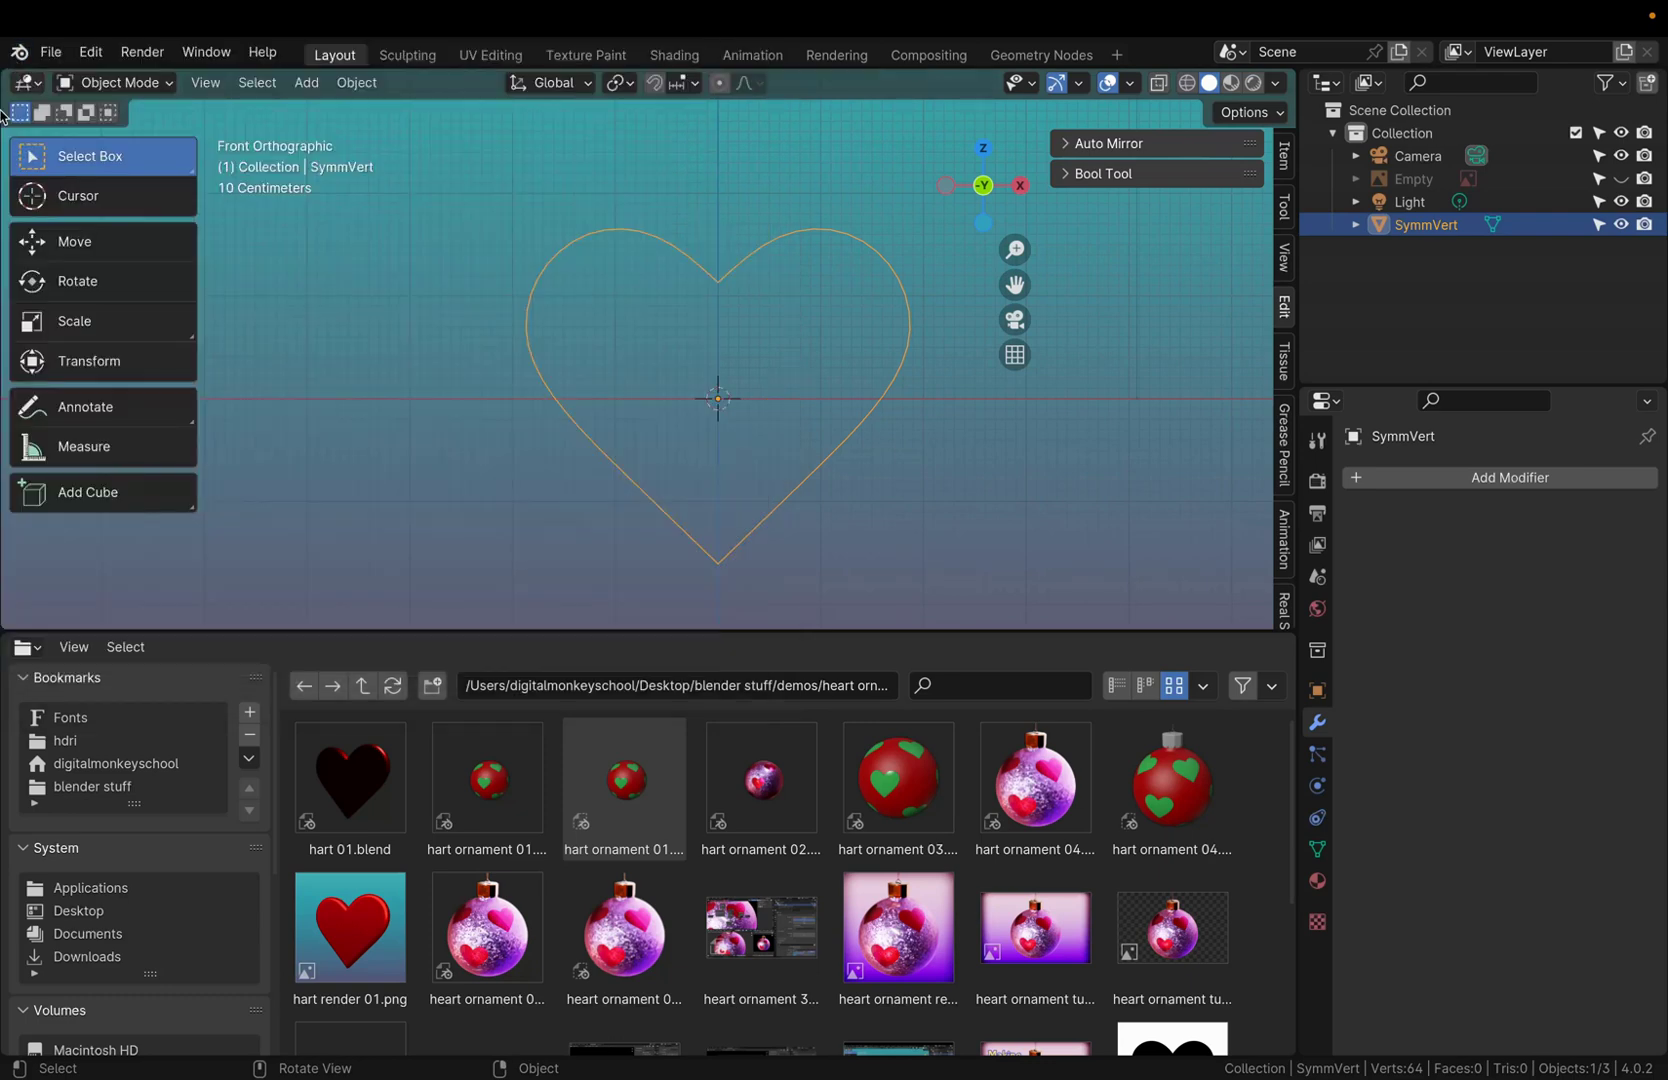
left_click_drag(392, 632, 388, 582)
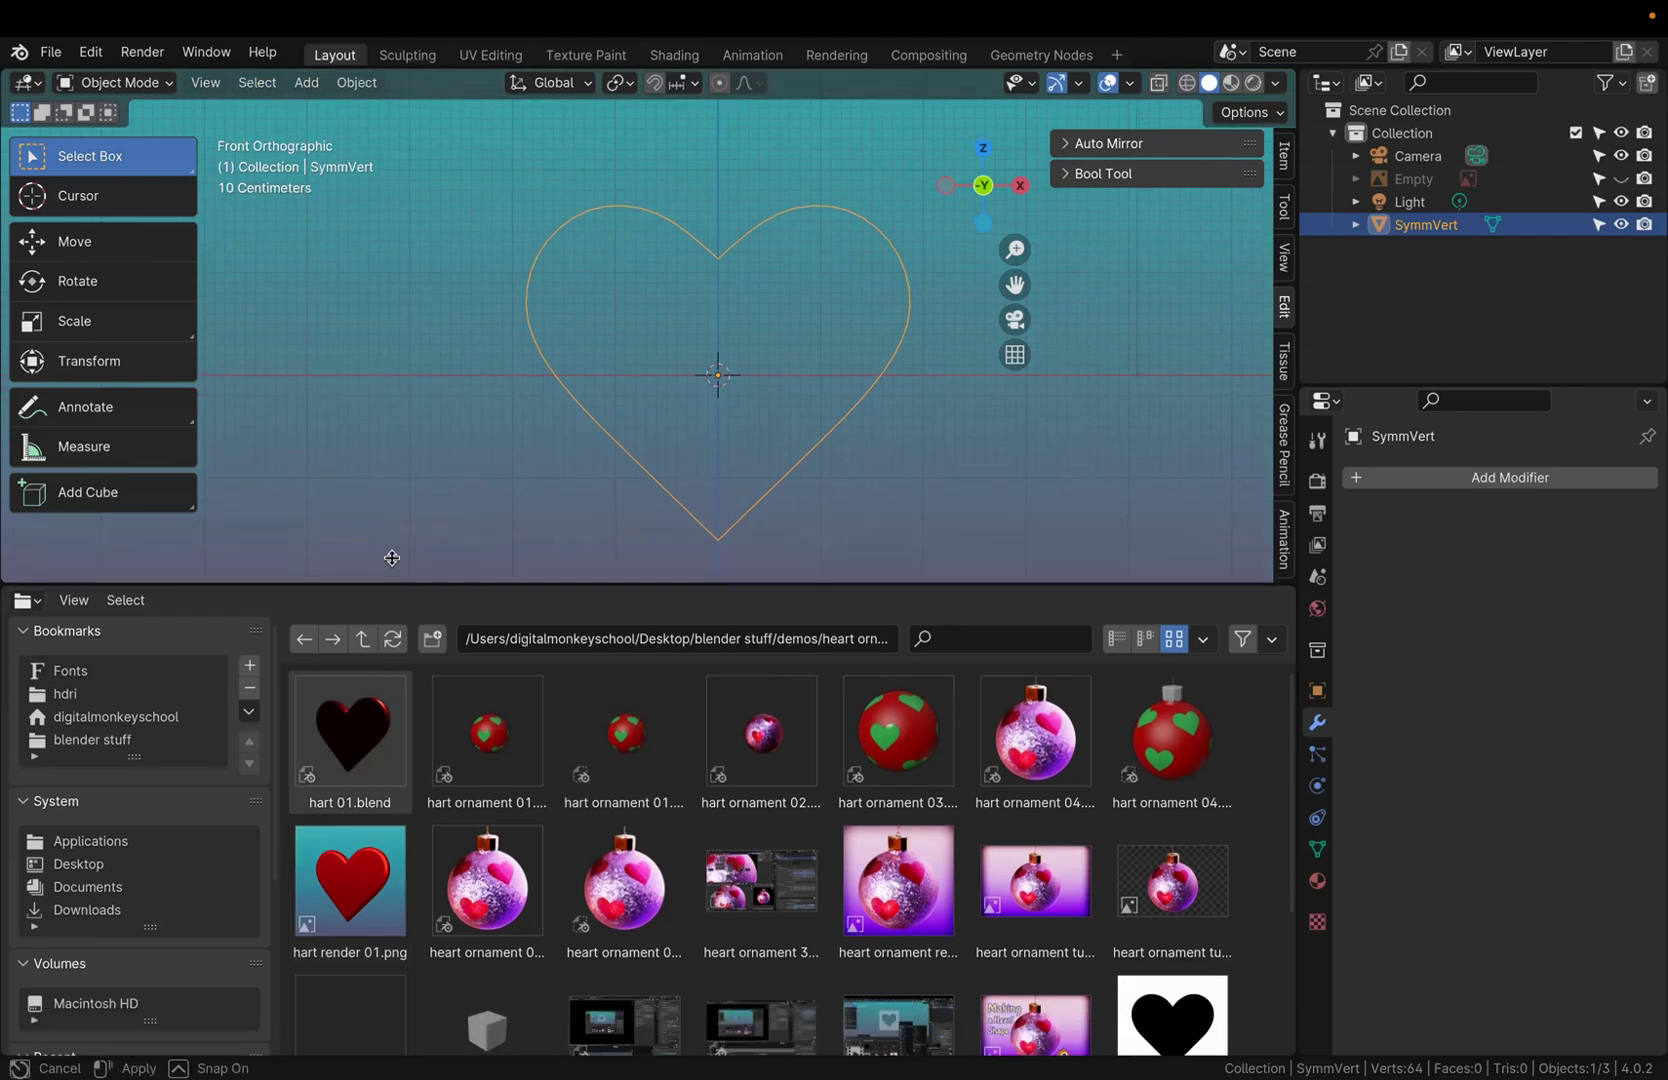
left_click(24, 600)
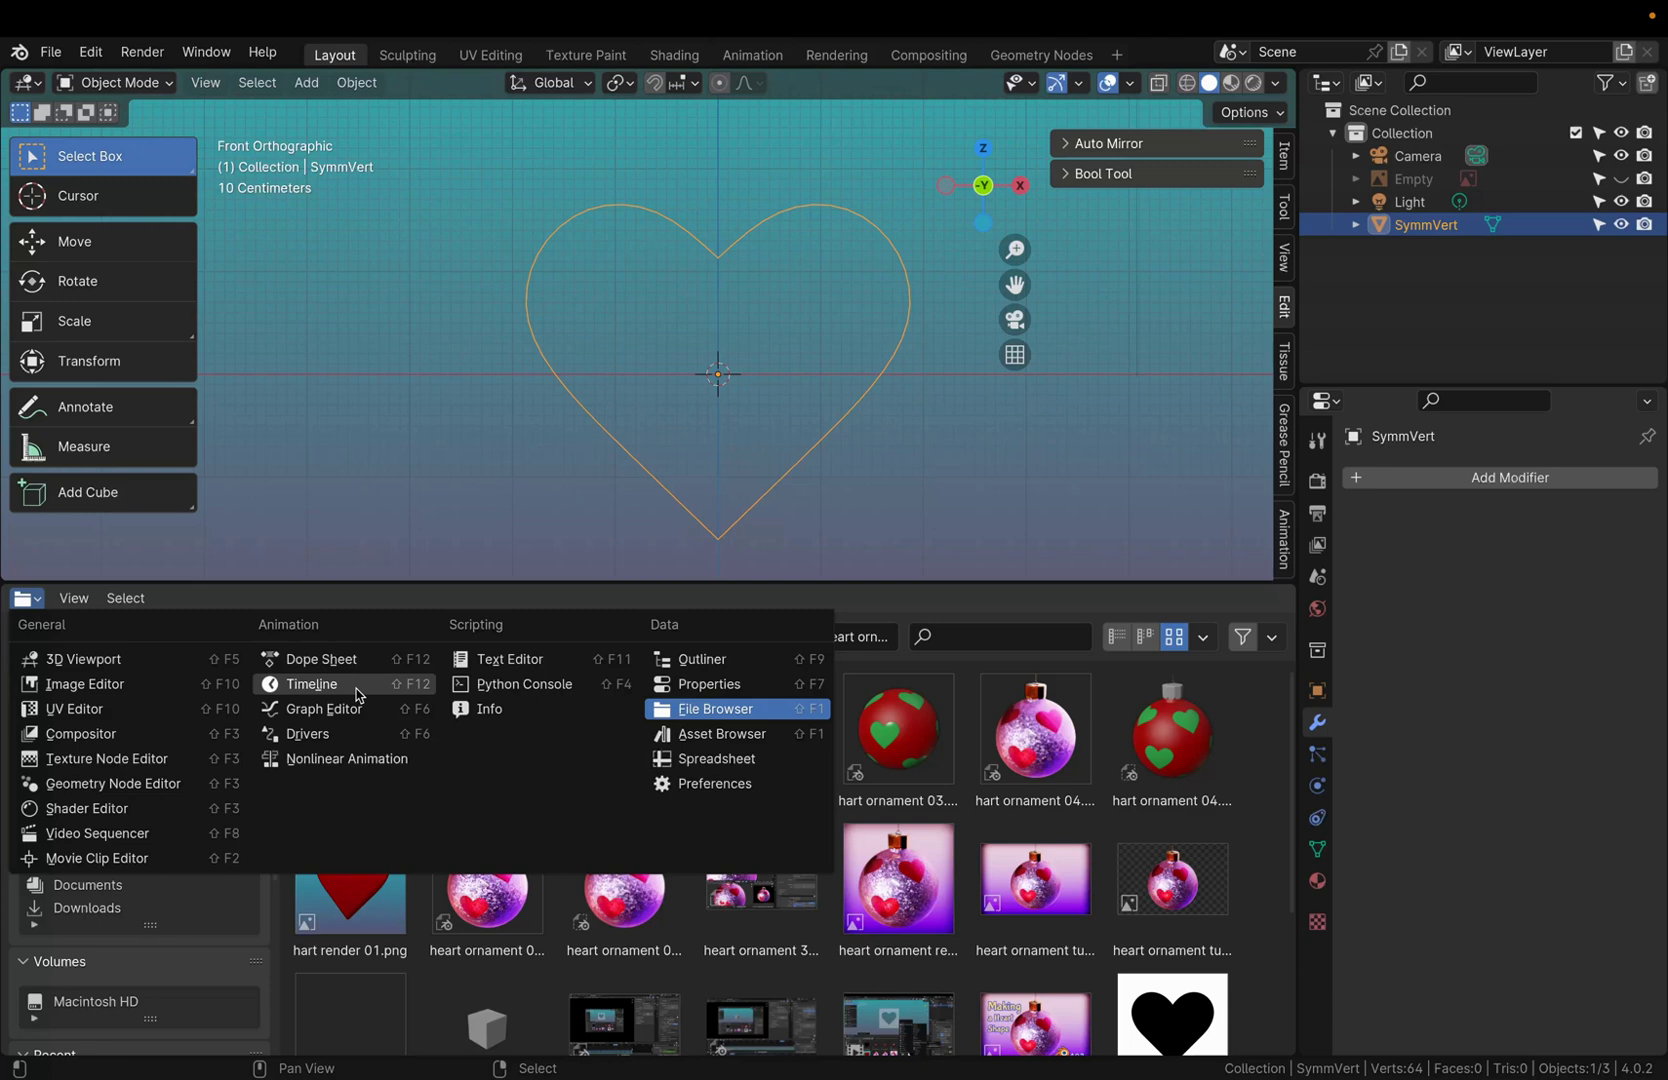
left_click(311, 684)
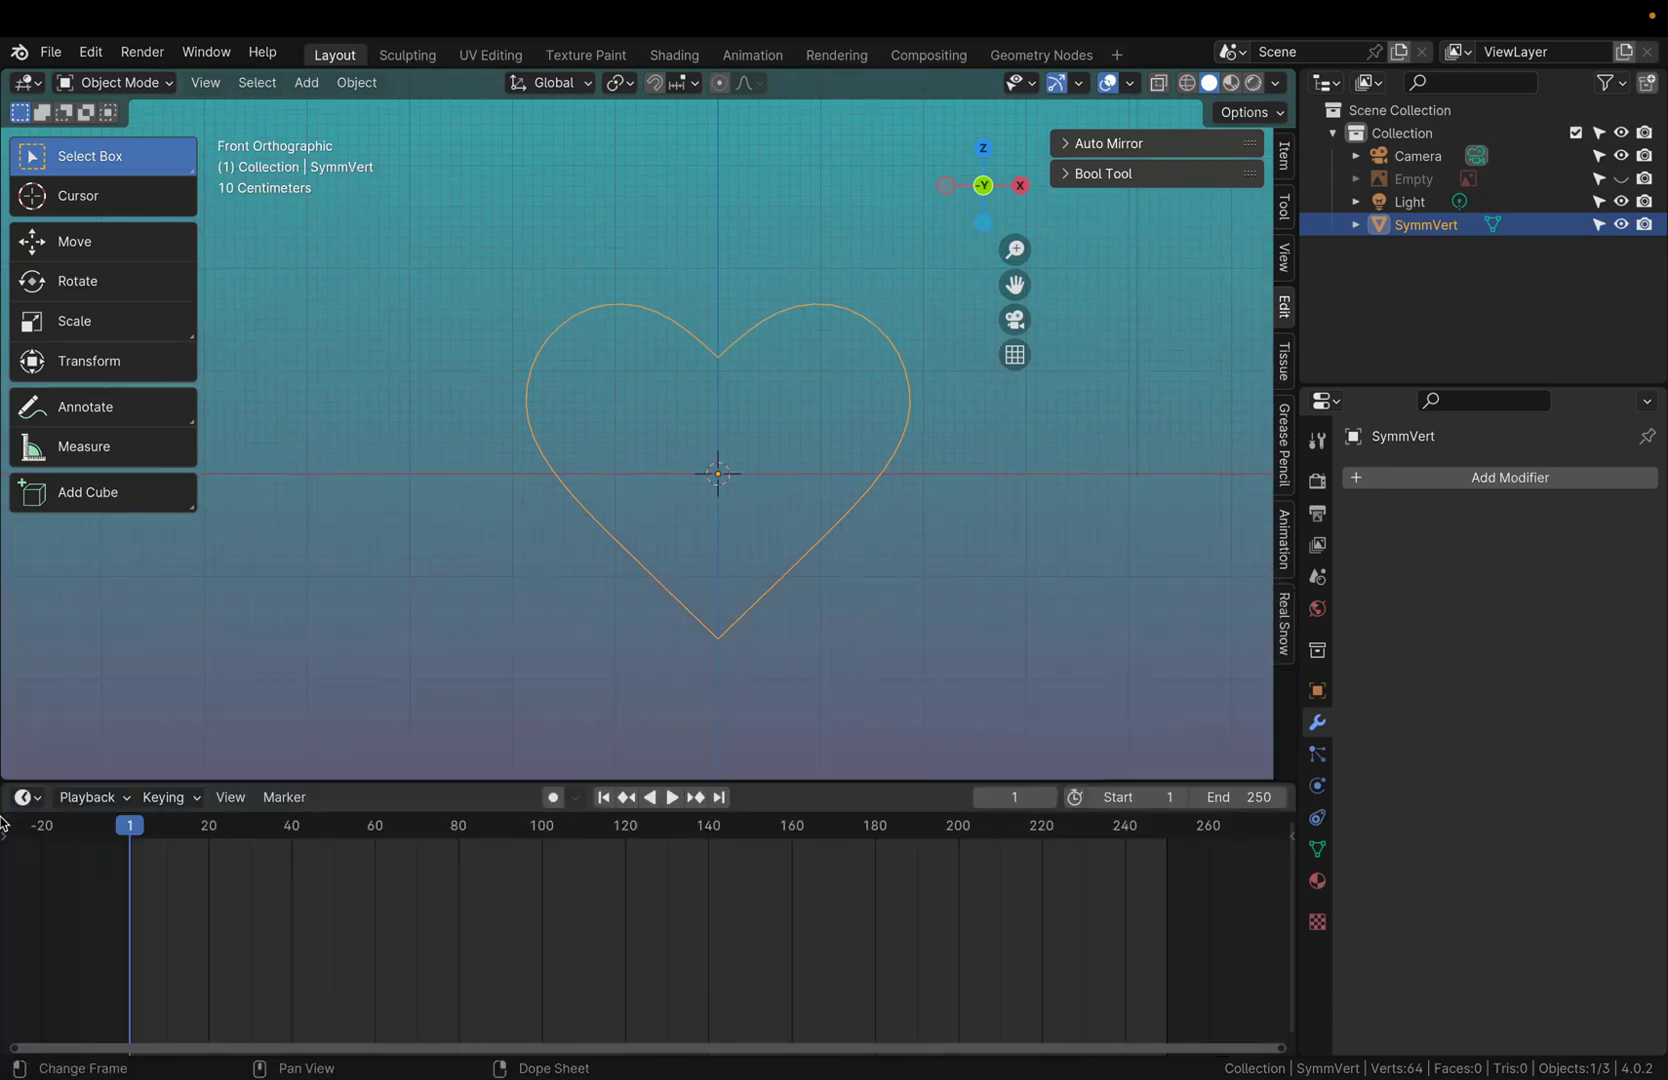
left_click_drag(513, 580, 510, 780)
- Leave the Timeline's editor type unchanged and deselect the heart curve in empty viewport space
left_click(27, 797)
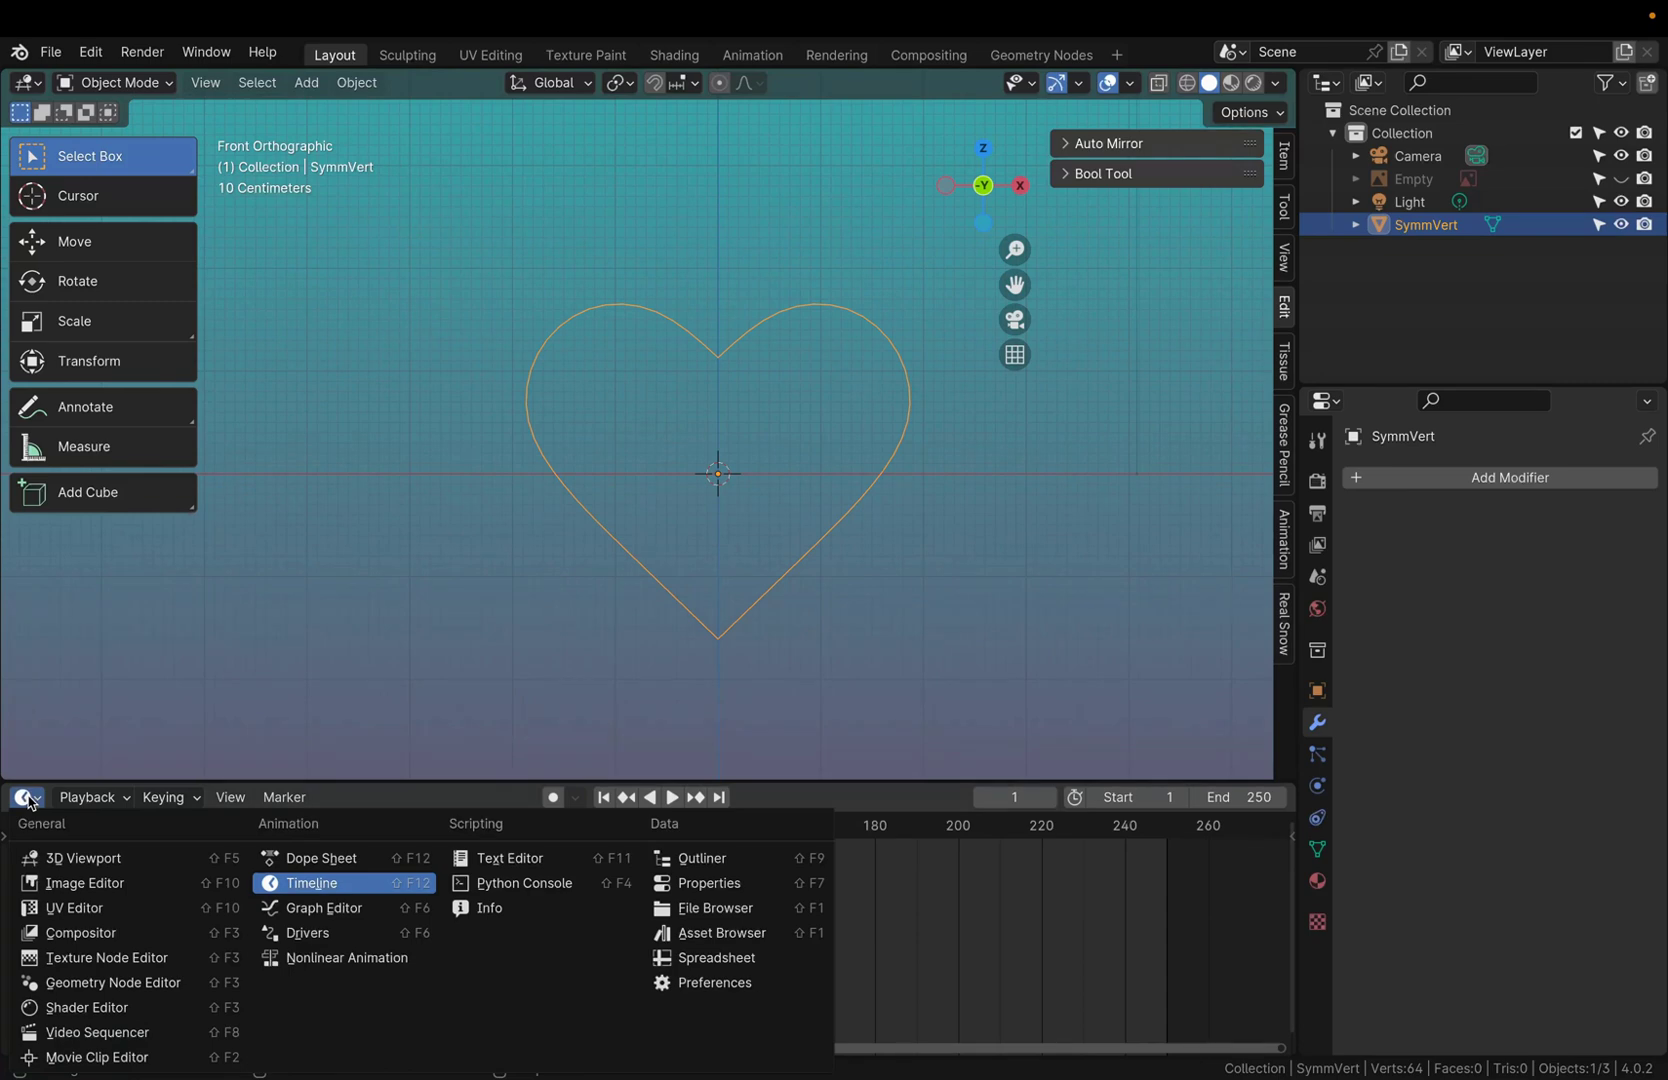
left_click(27, 797)
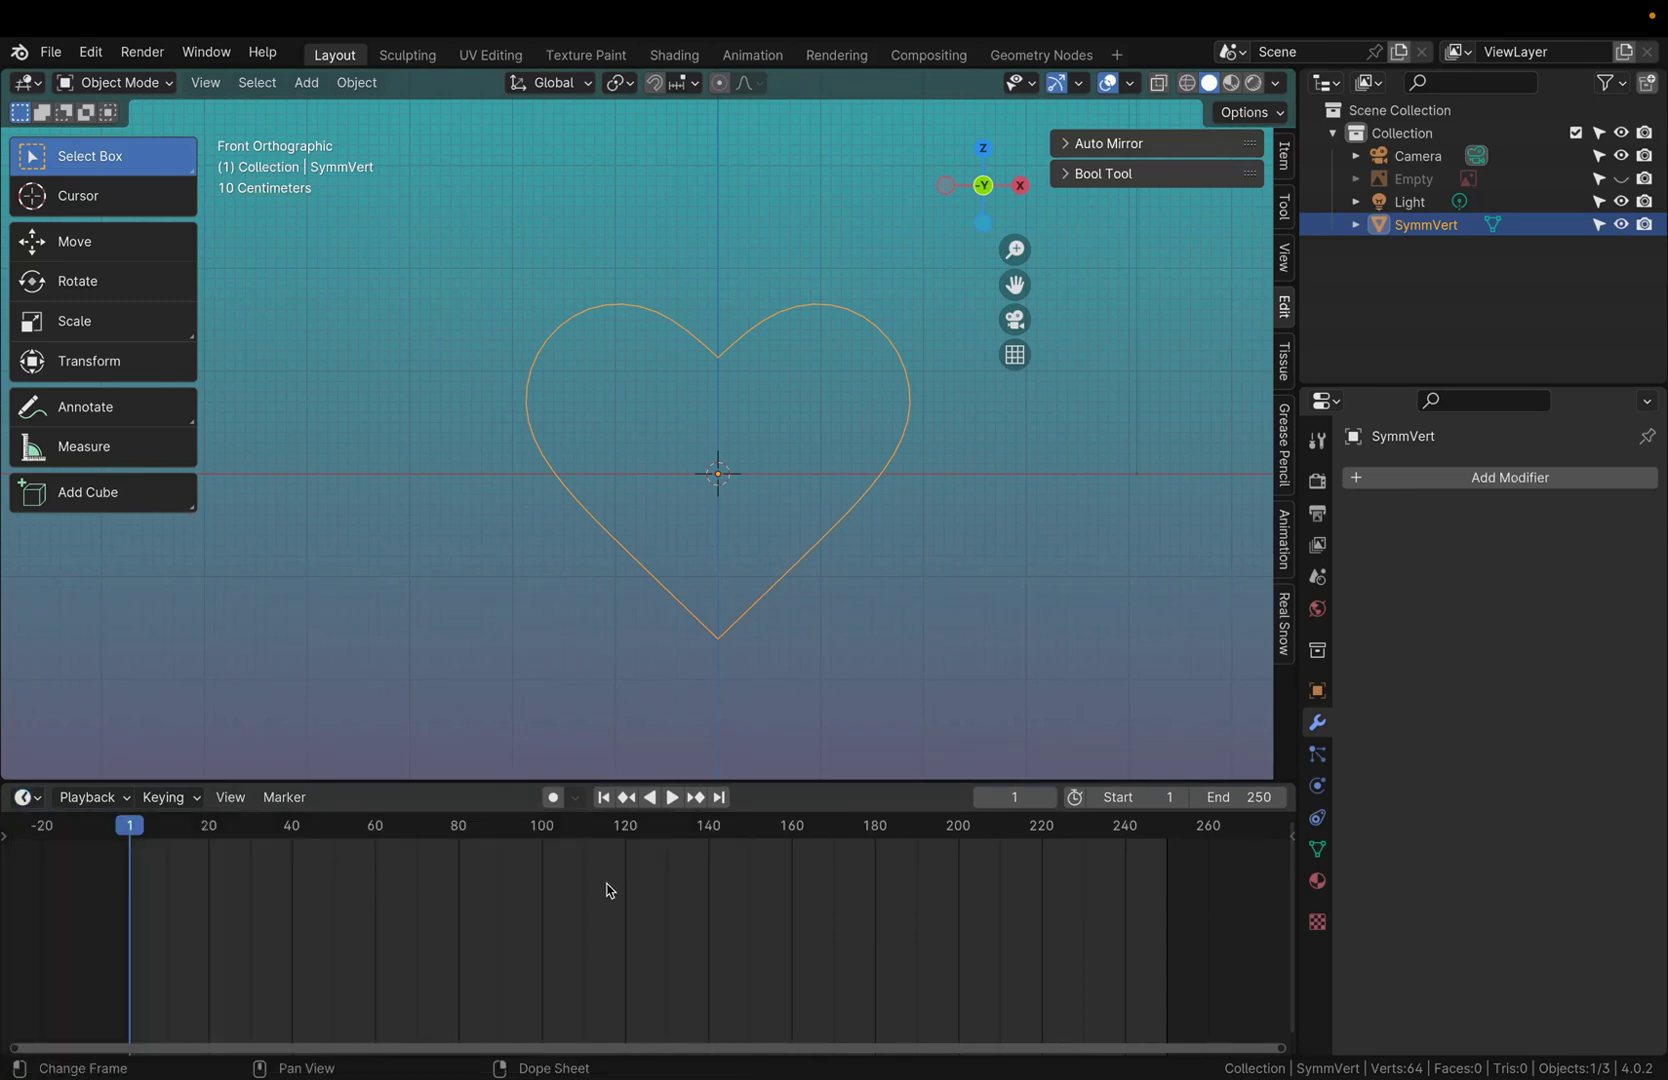
left_click(27, 797)
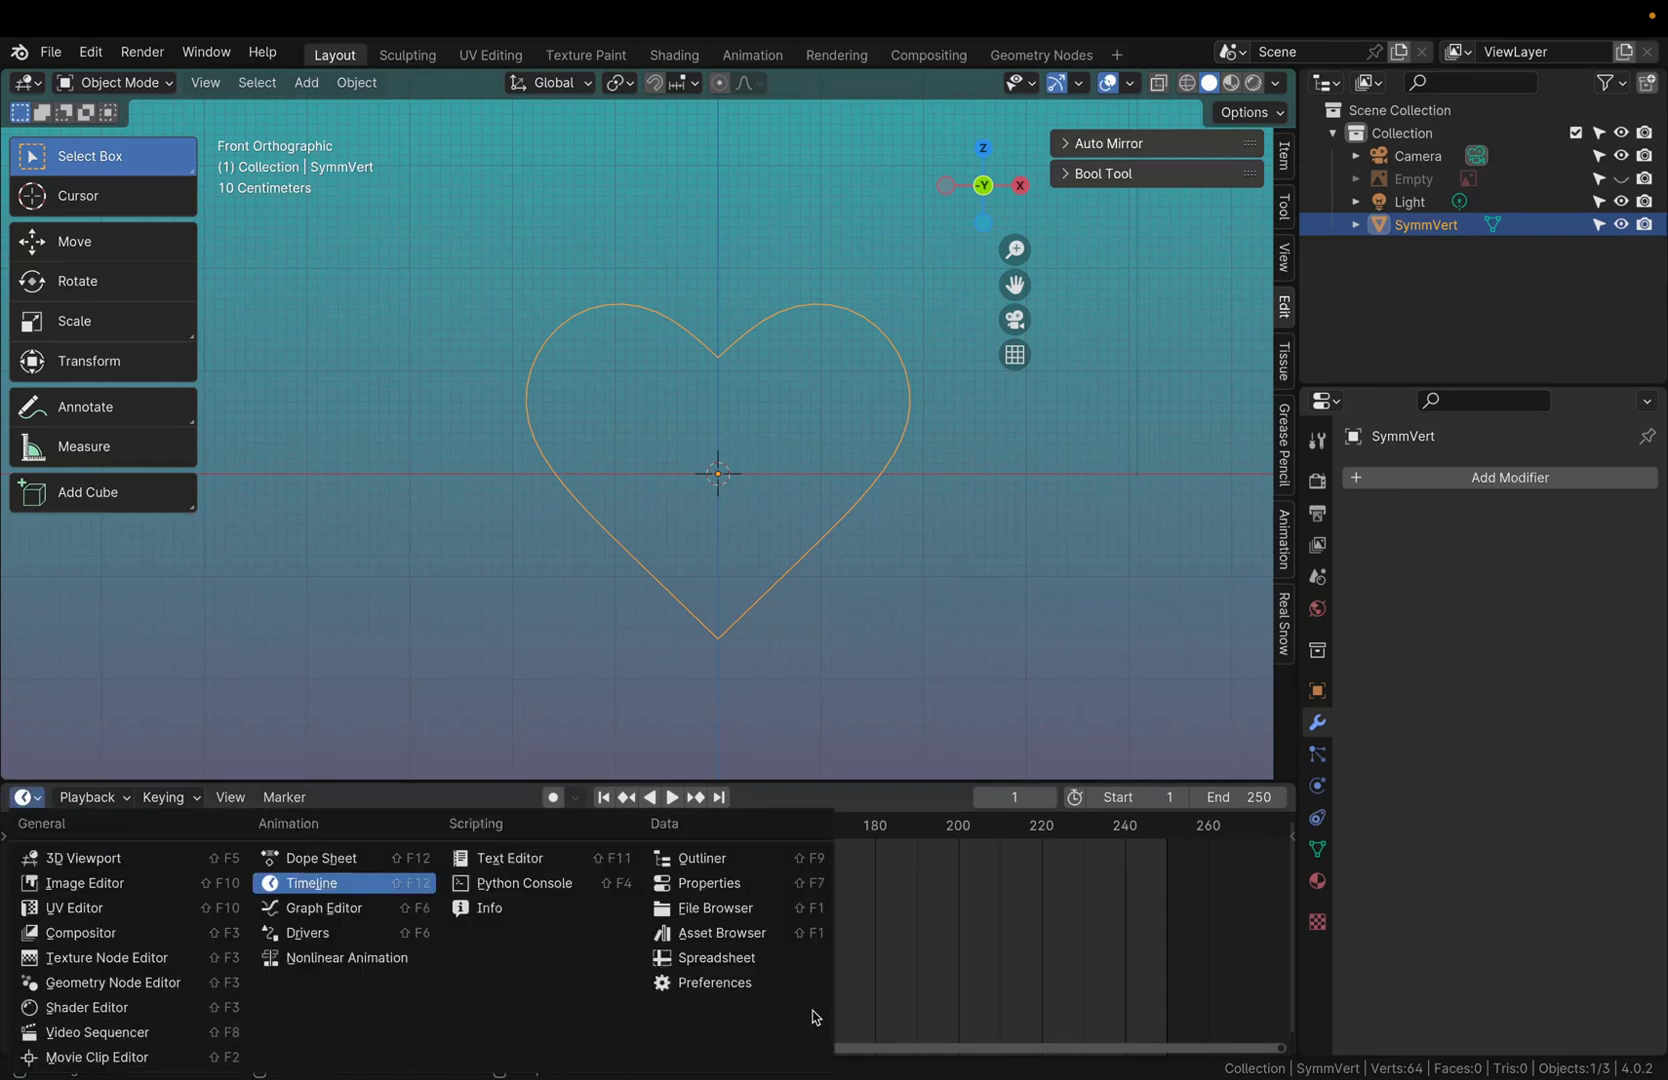
key("Escape")
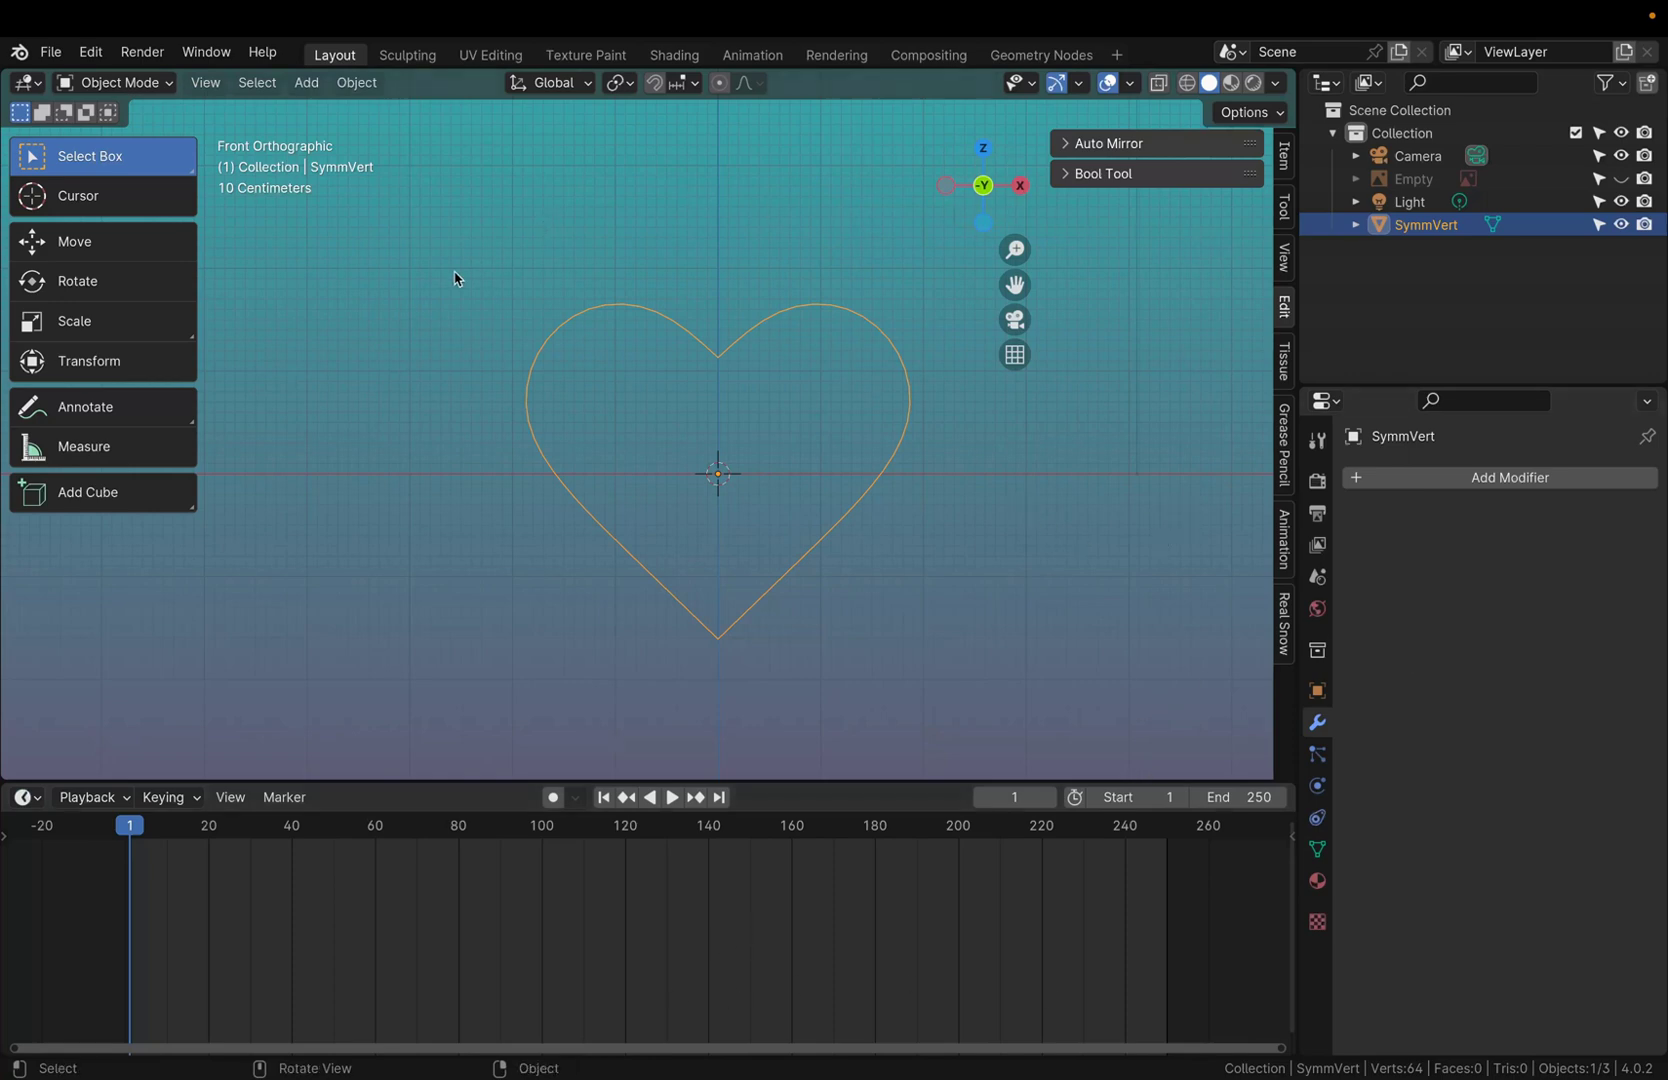
left_click(1265, 753)
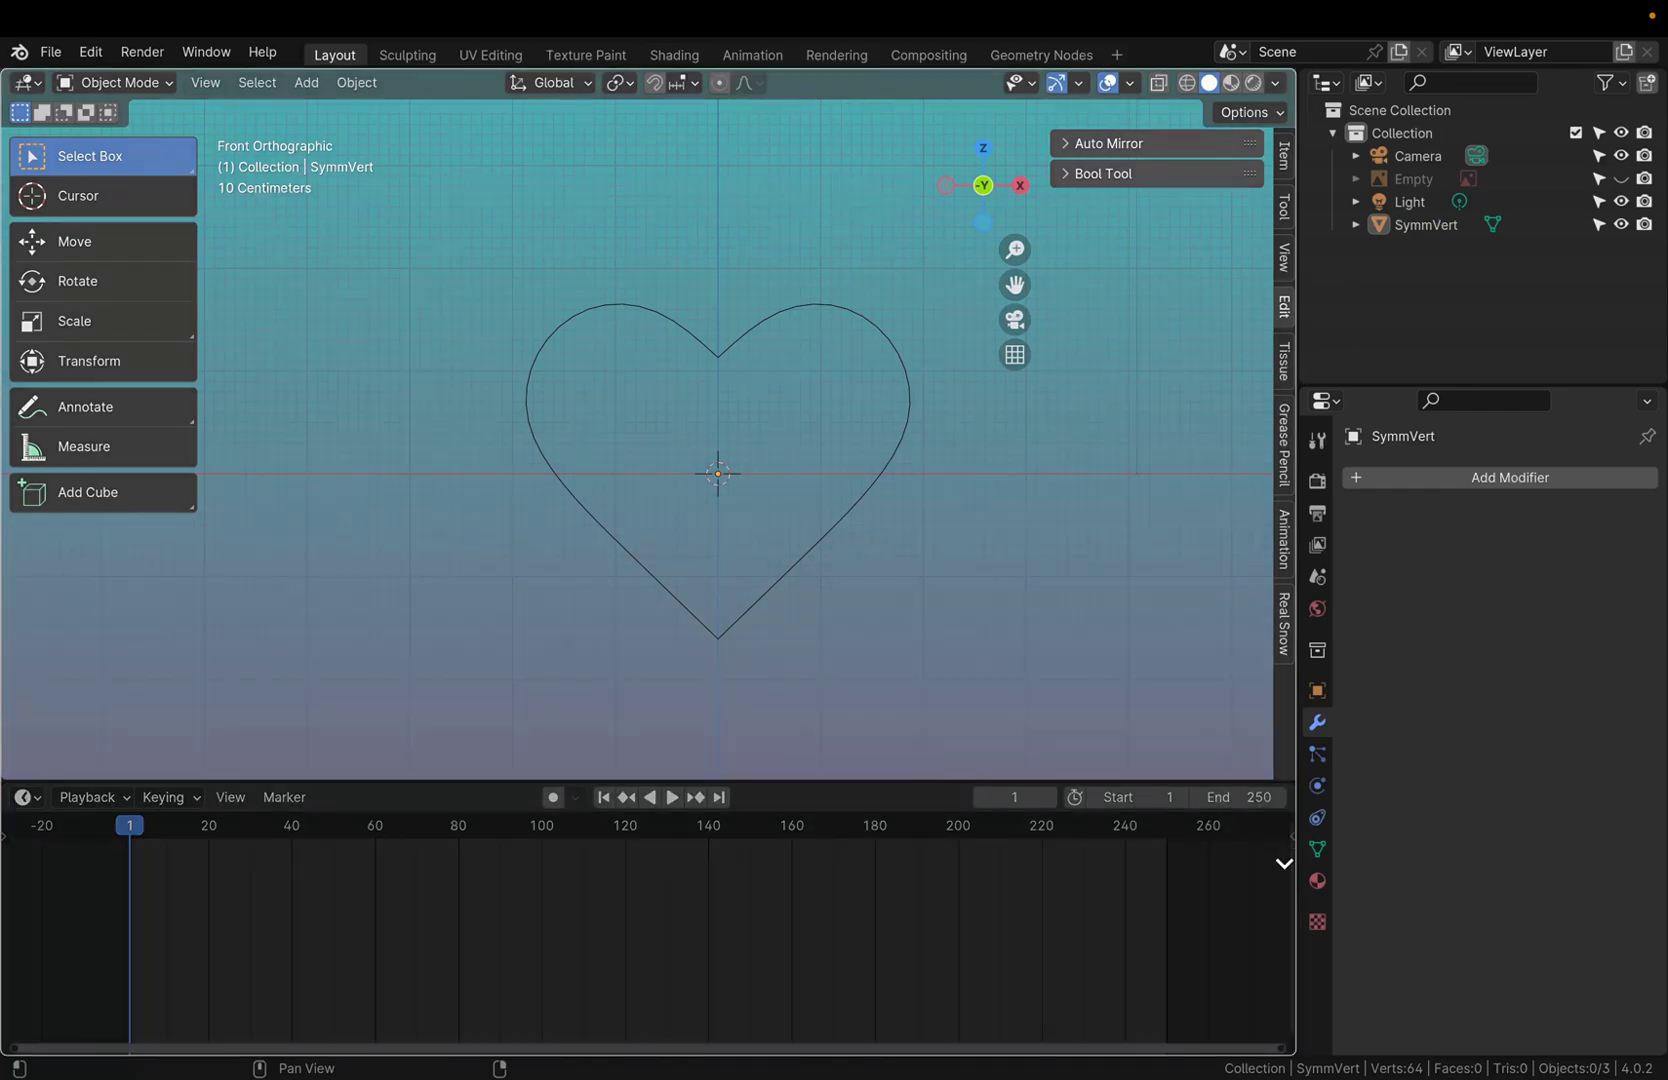
- Merge the Timeline into the 3D view and add a 10×10, 2 m grid at the origin
left_click_drag(926, 780, 926, 1050)
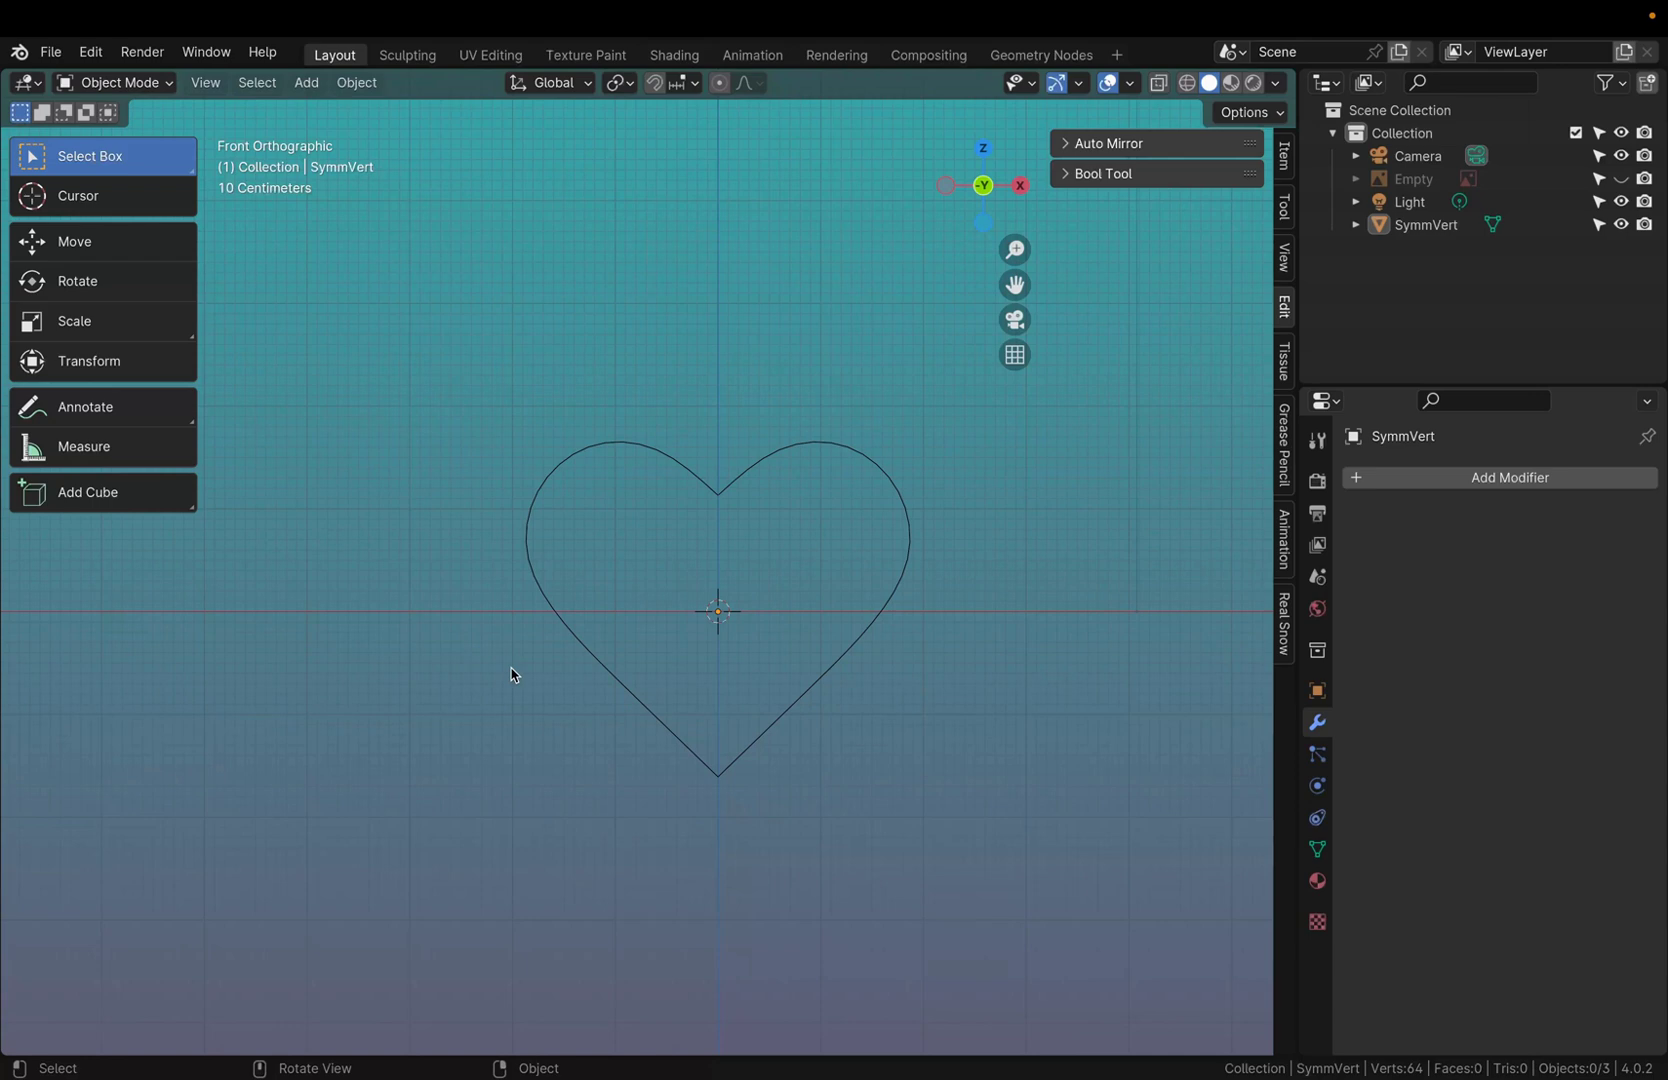
key("shift+a")
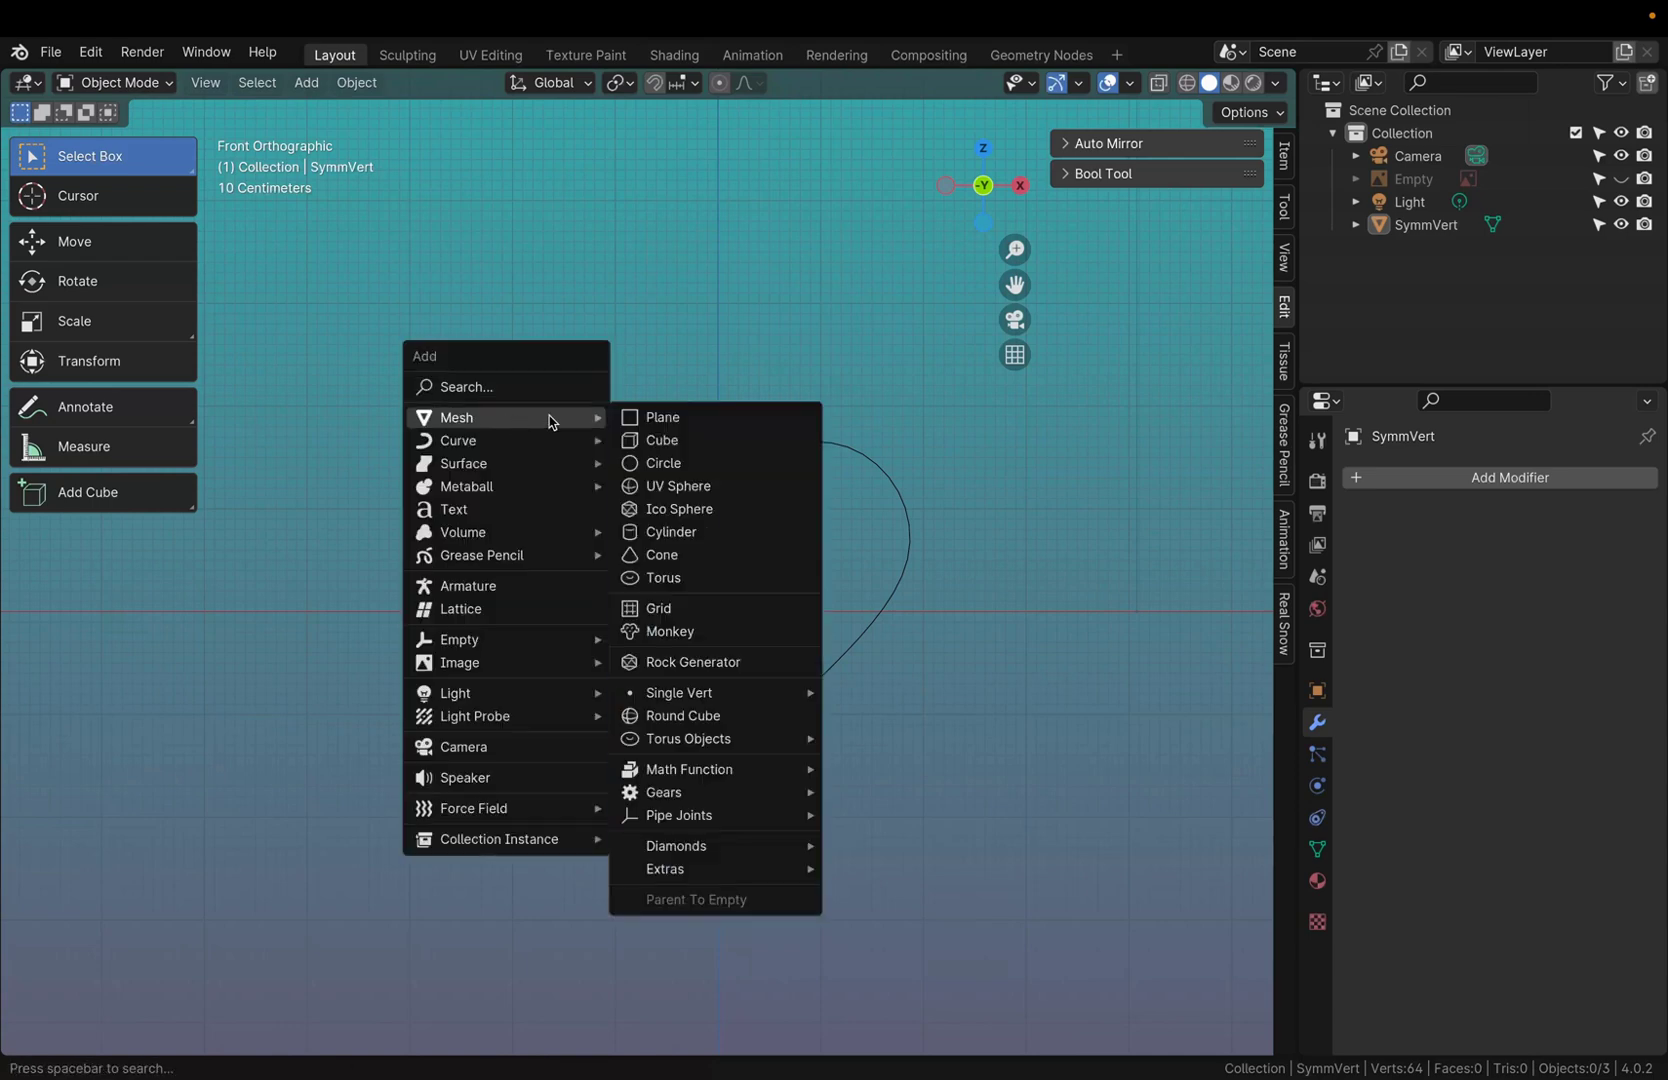
left_click(662, 612)
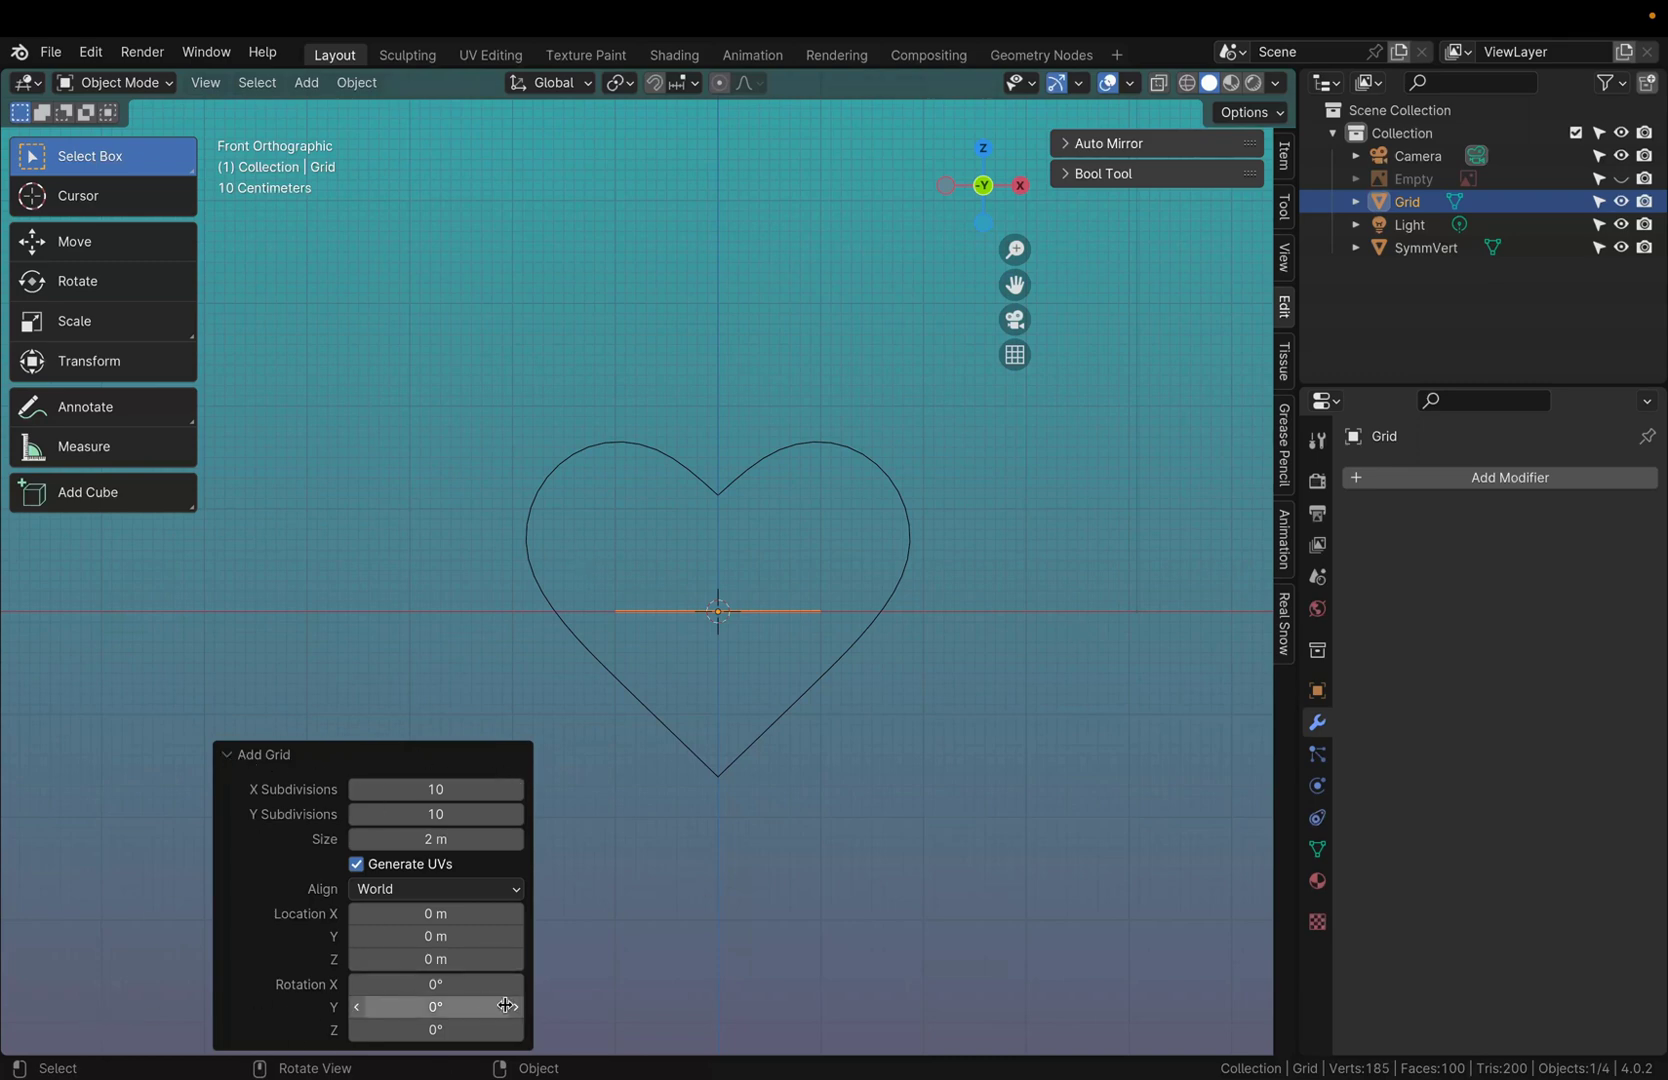
- Rotate the new grid 90° on X and raise its subdivisions to 15×15
left_click(448, 984)
type("90")
key("Return")
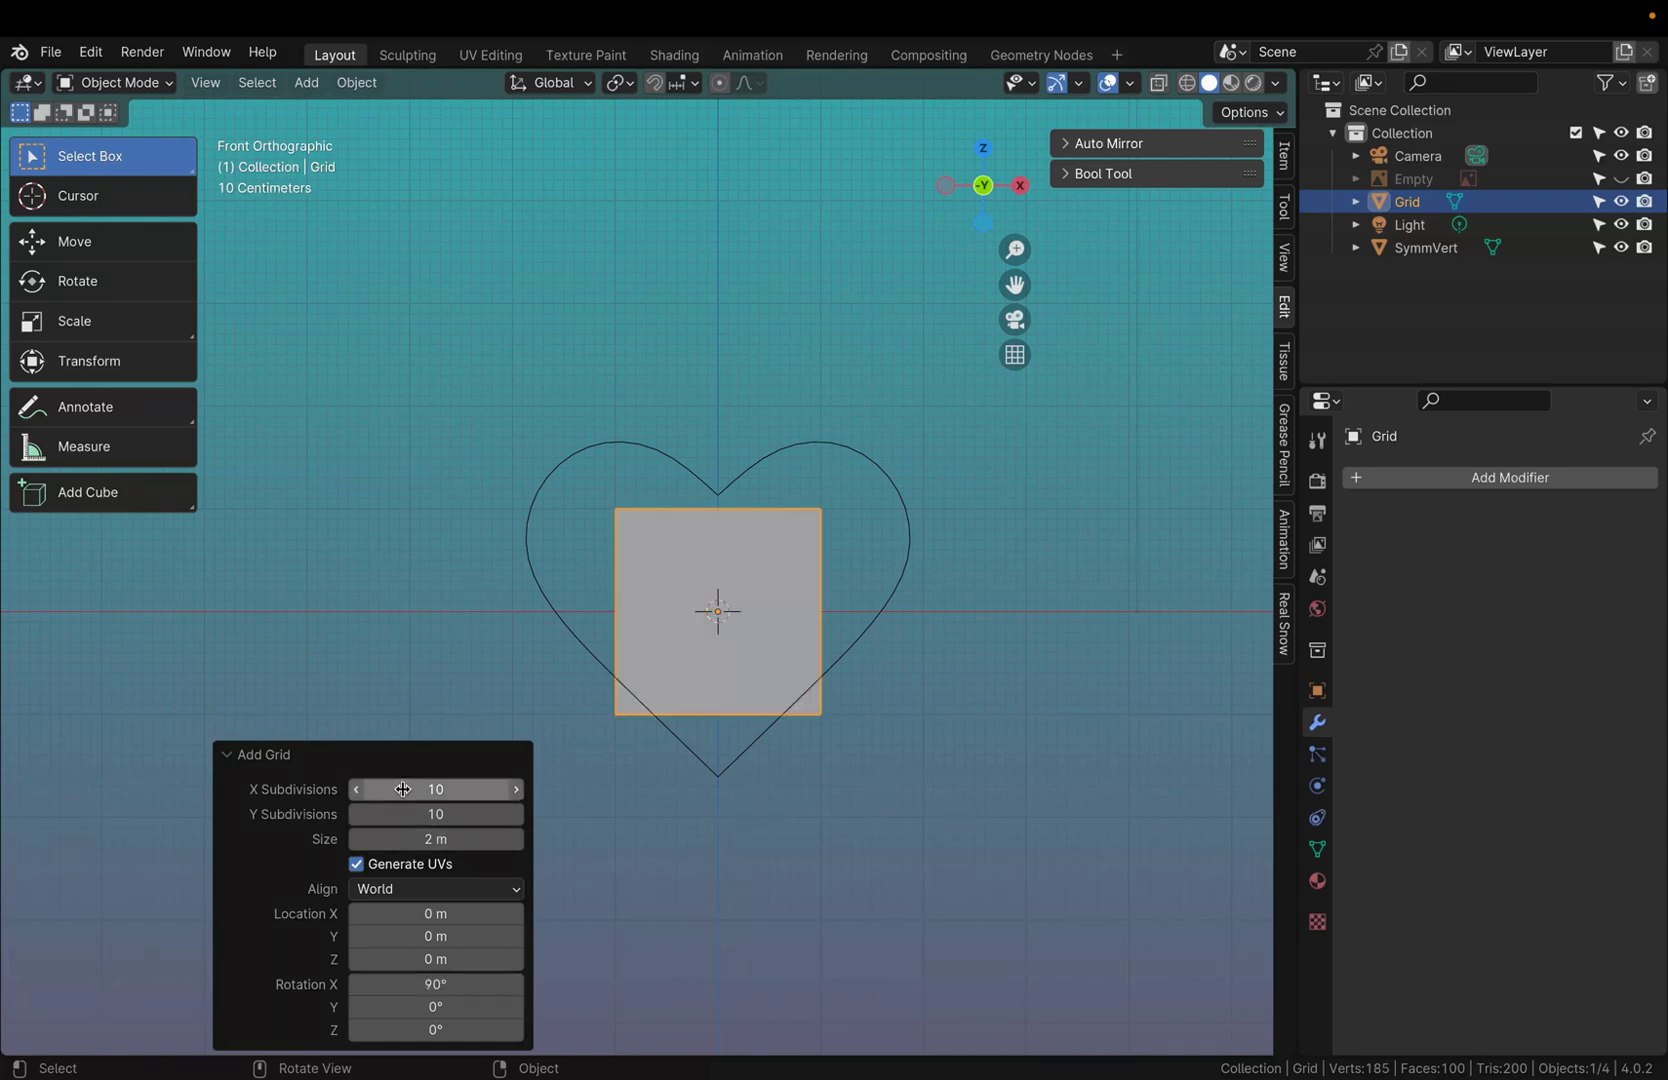
left_click_drag(435, 789, 460, 814)
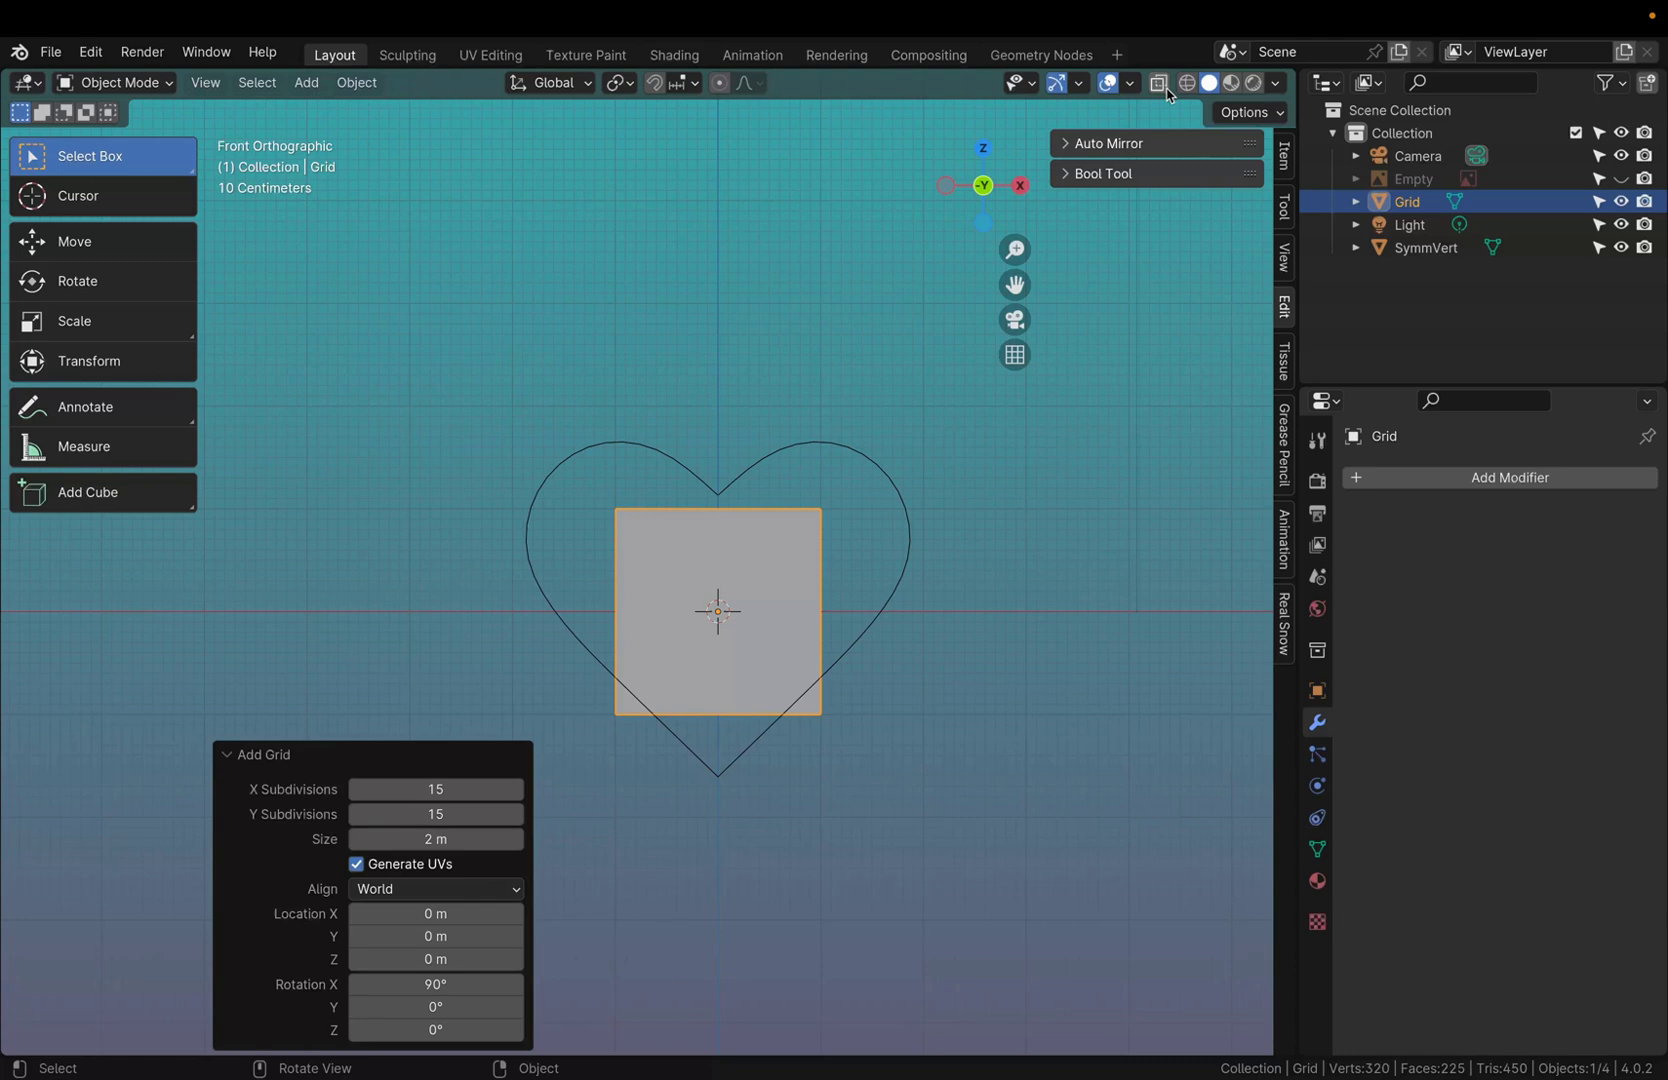
- Enable the Wireframe viewport overlay and centre the view on the heart
left_click(1131, 87)
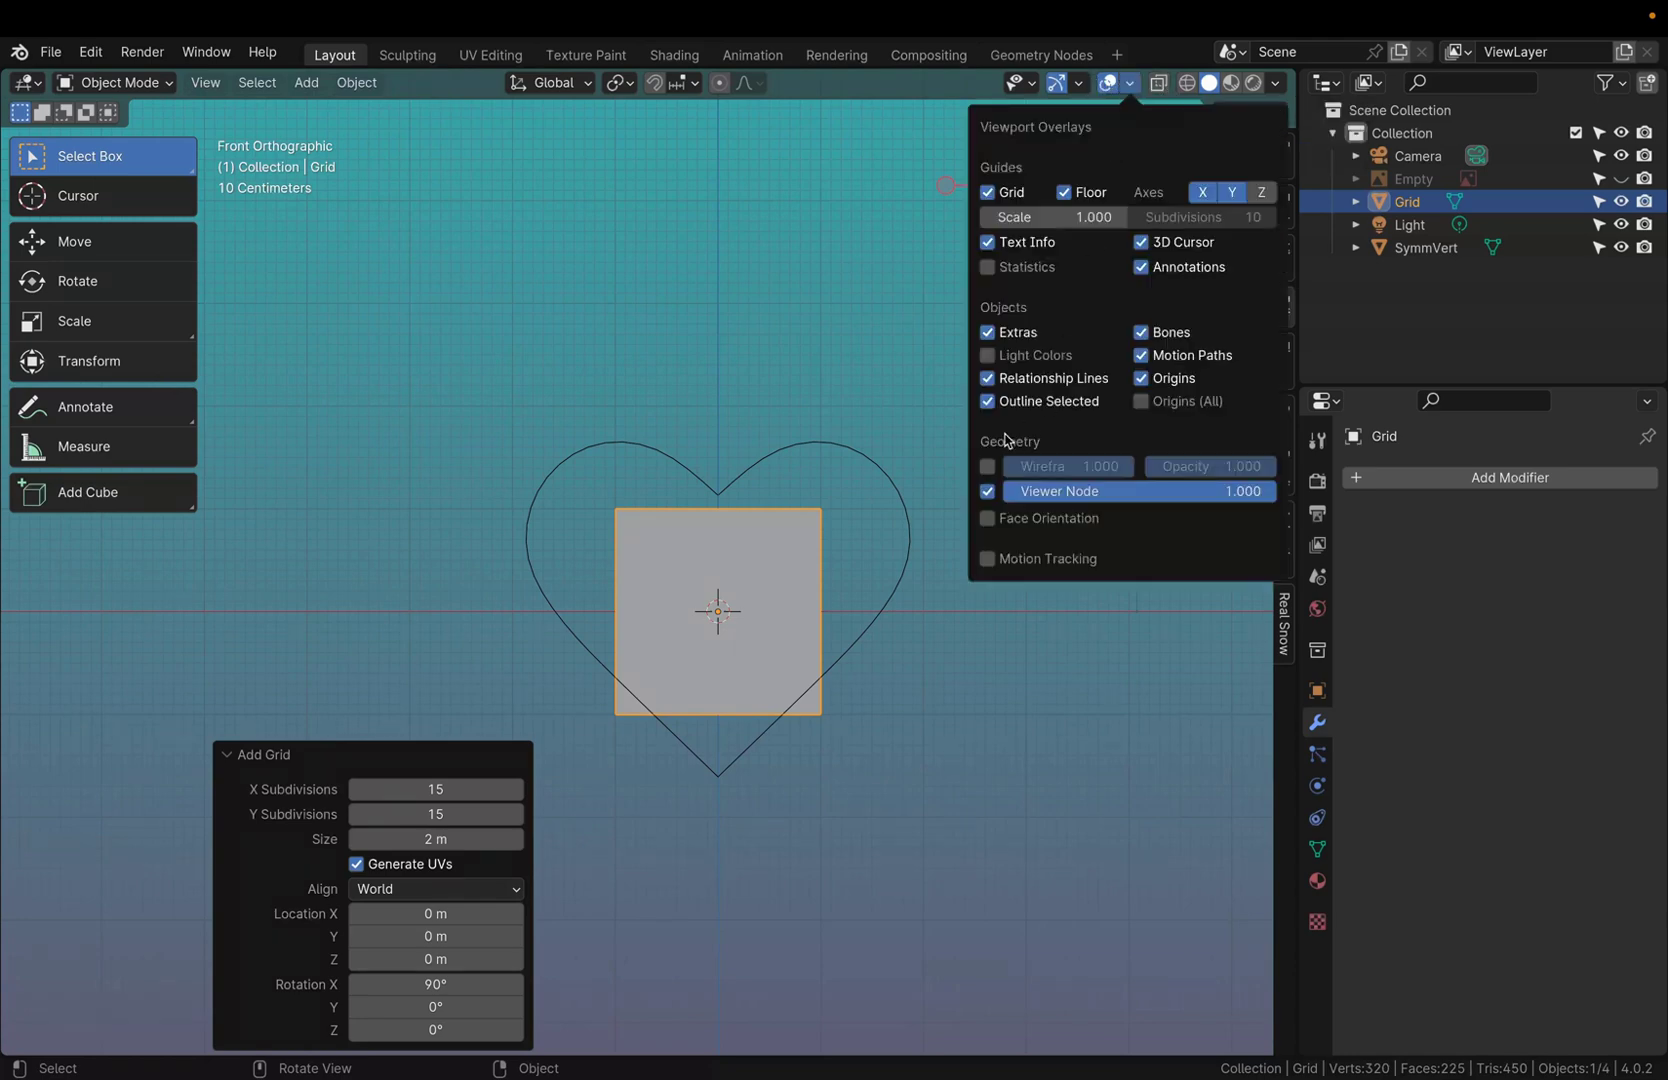
left_click(988, 472)
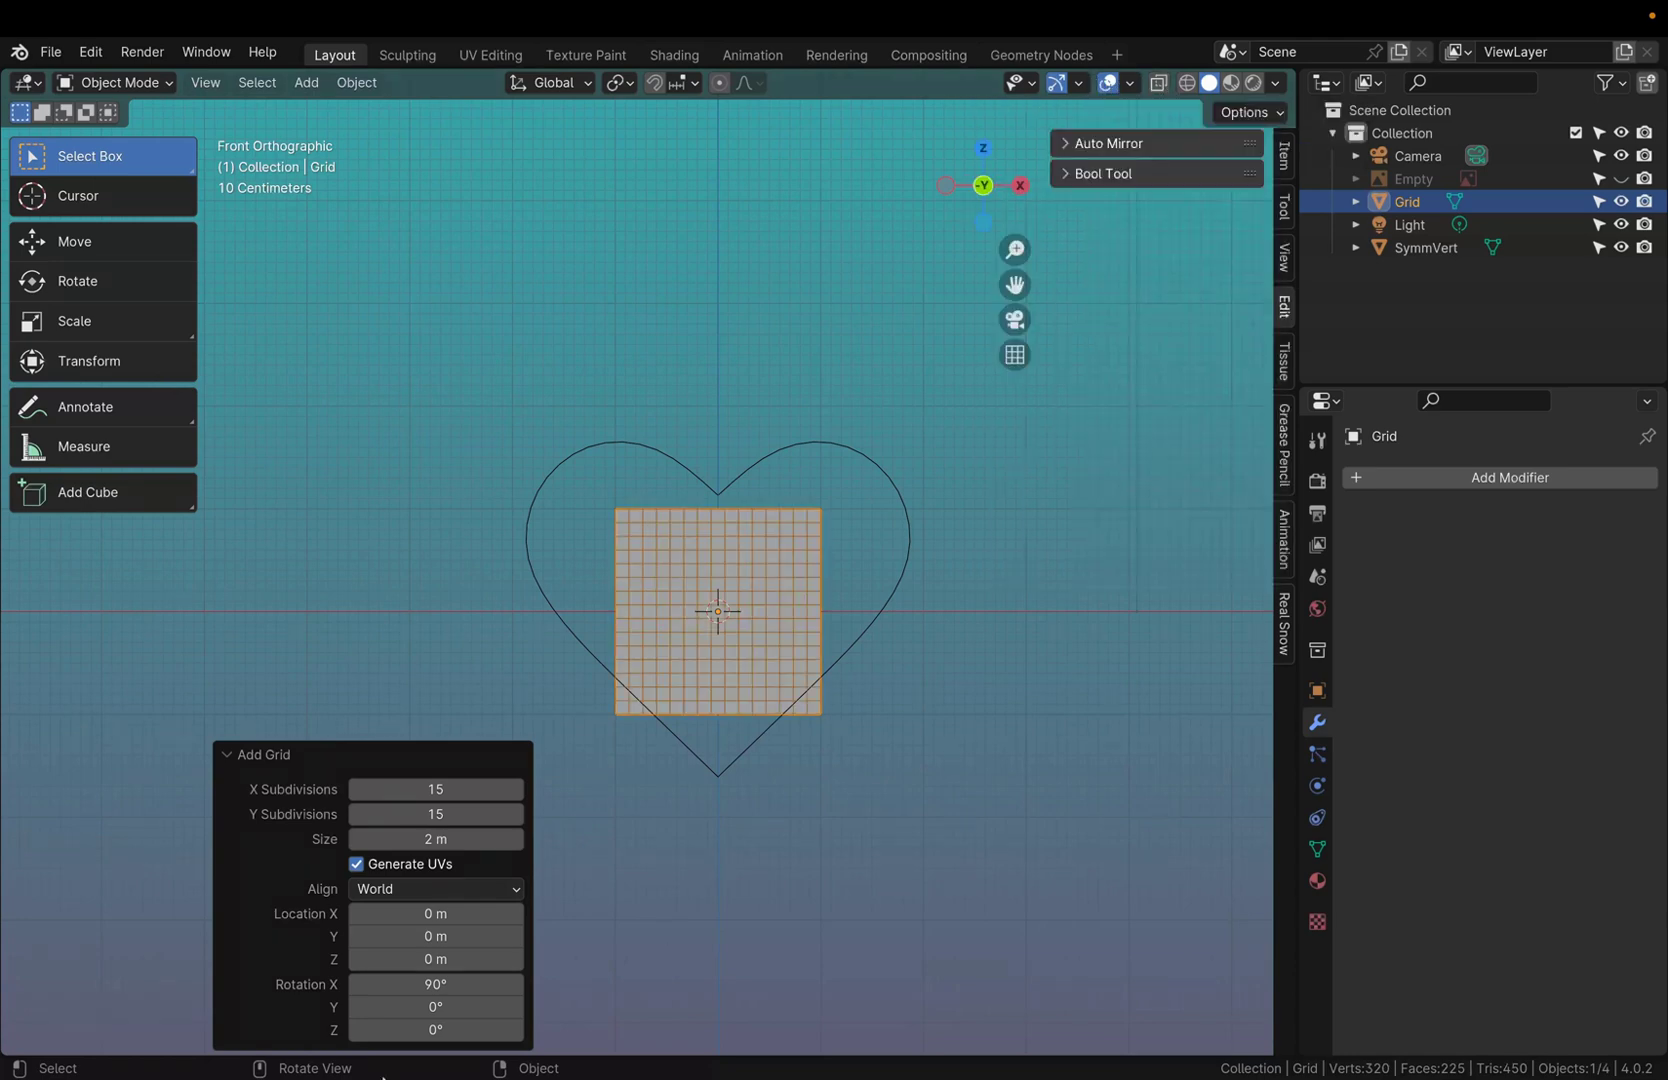
scroll(856, 884, "up", 3)
middle_click_drag(782, 800, 741, 704, "shift")
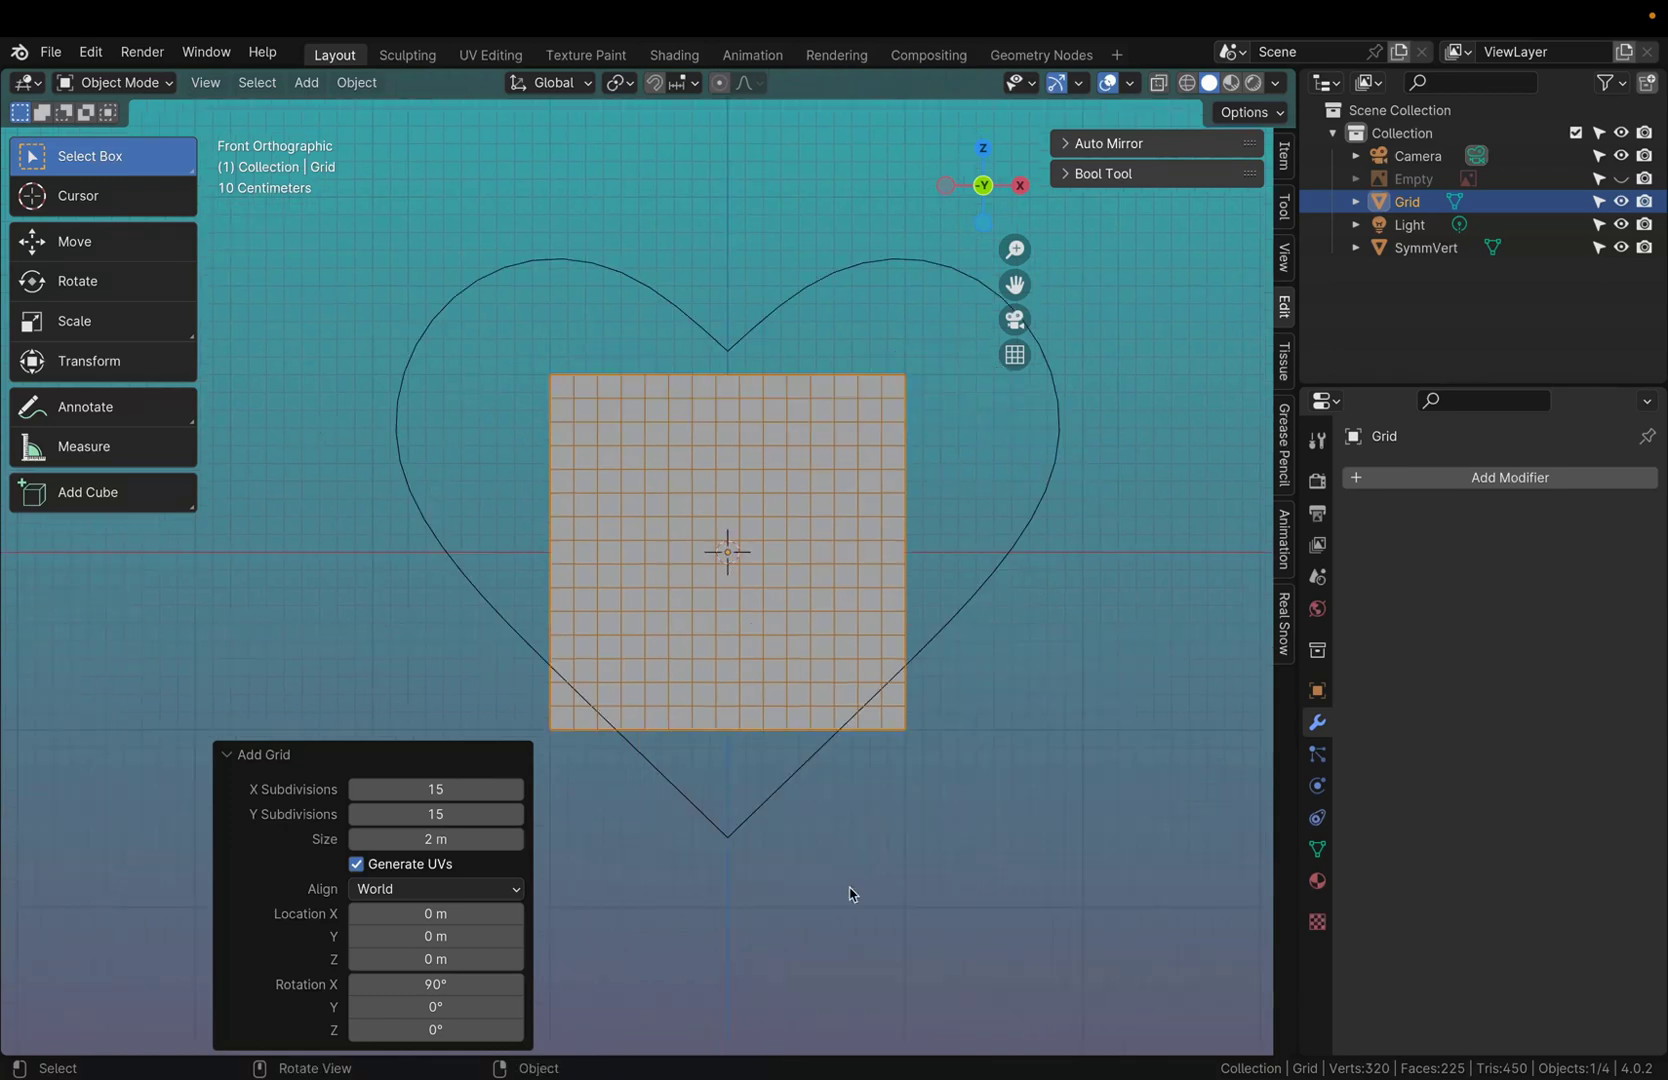
- Set the grid size to 3.76 m and scale it to about 0.88 on Z
left_click_drag(418, 835, 510, 852)
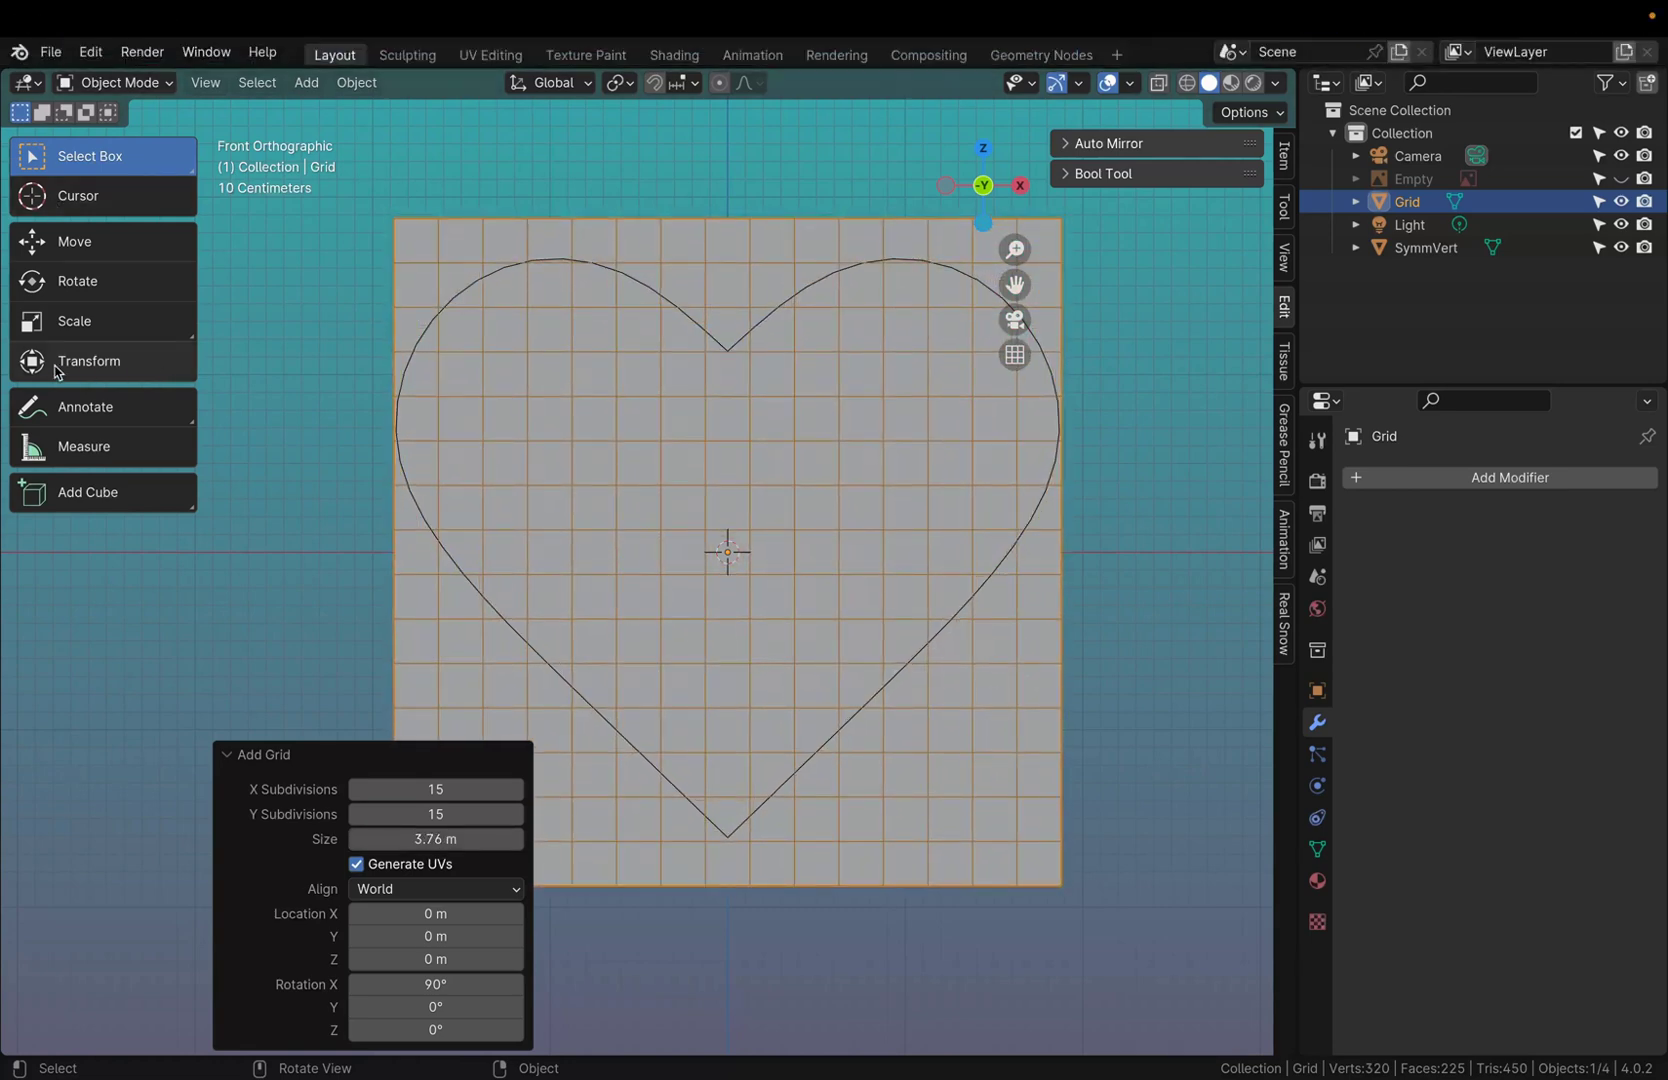
left_click(80, 325)
left_click_drag(730, 462, 731, 474)
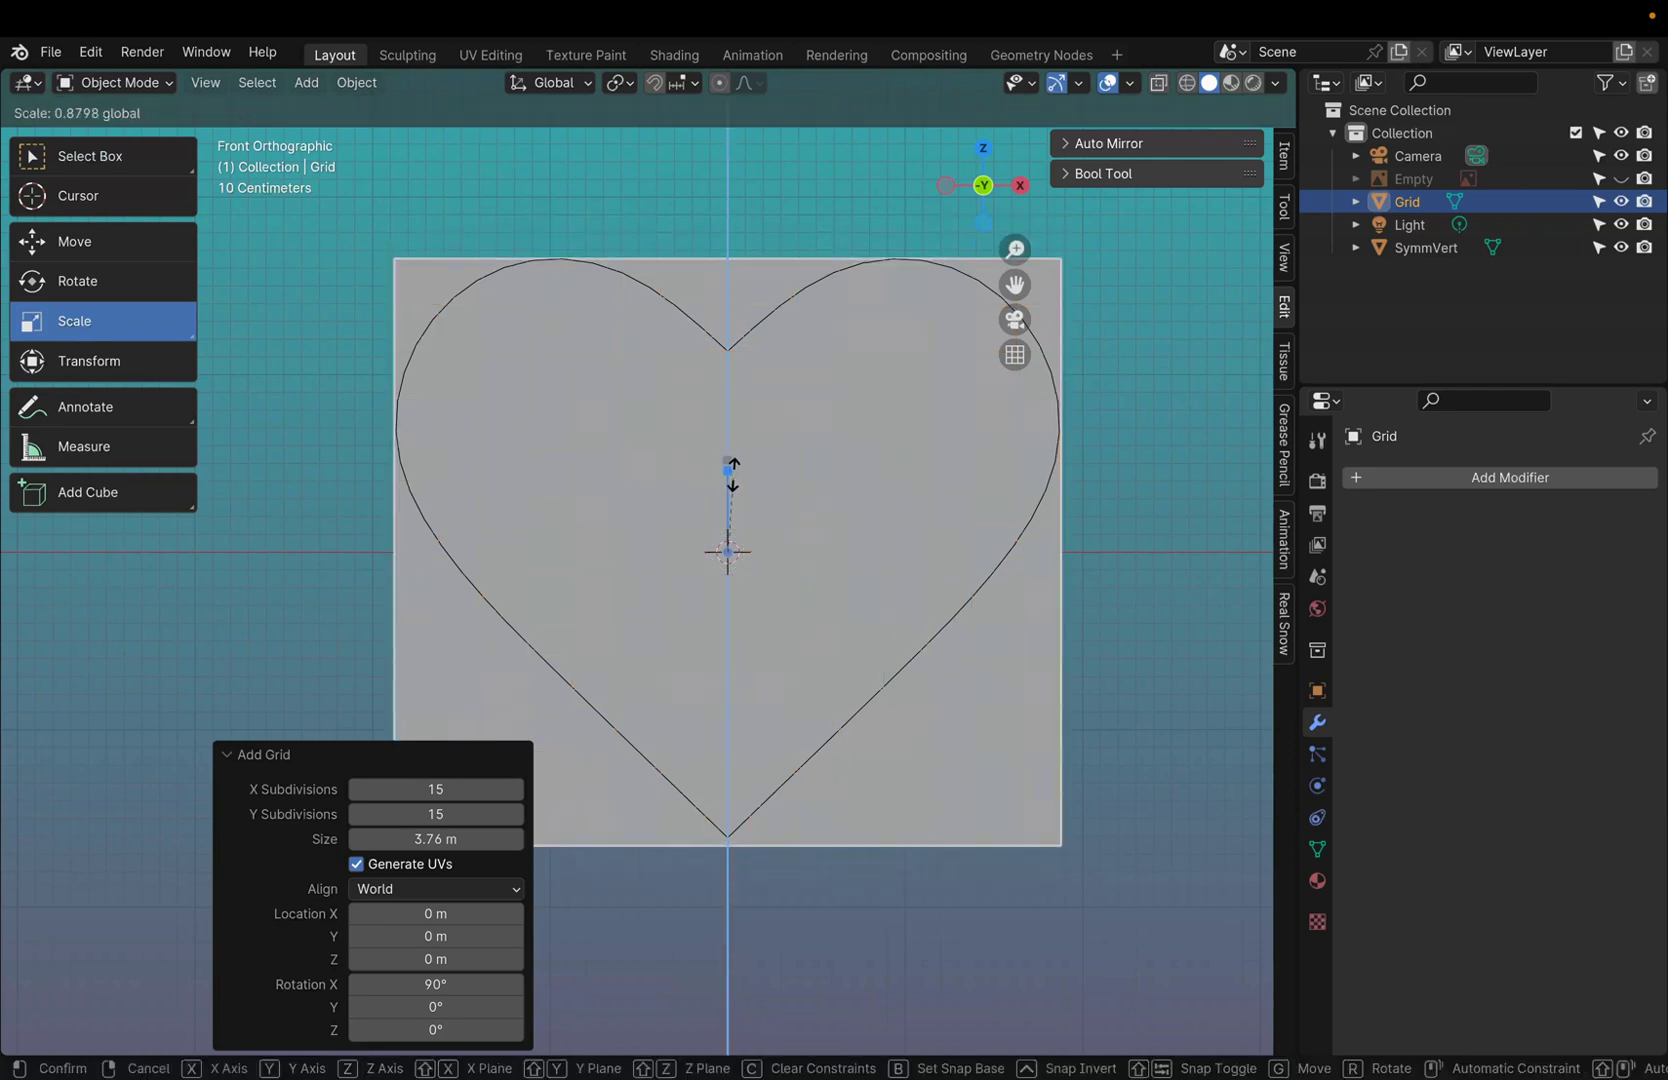
left_click_drag(731, 472, 732, 460)
left_click(75, 241)
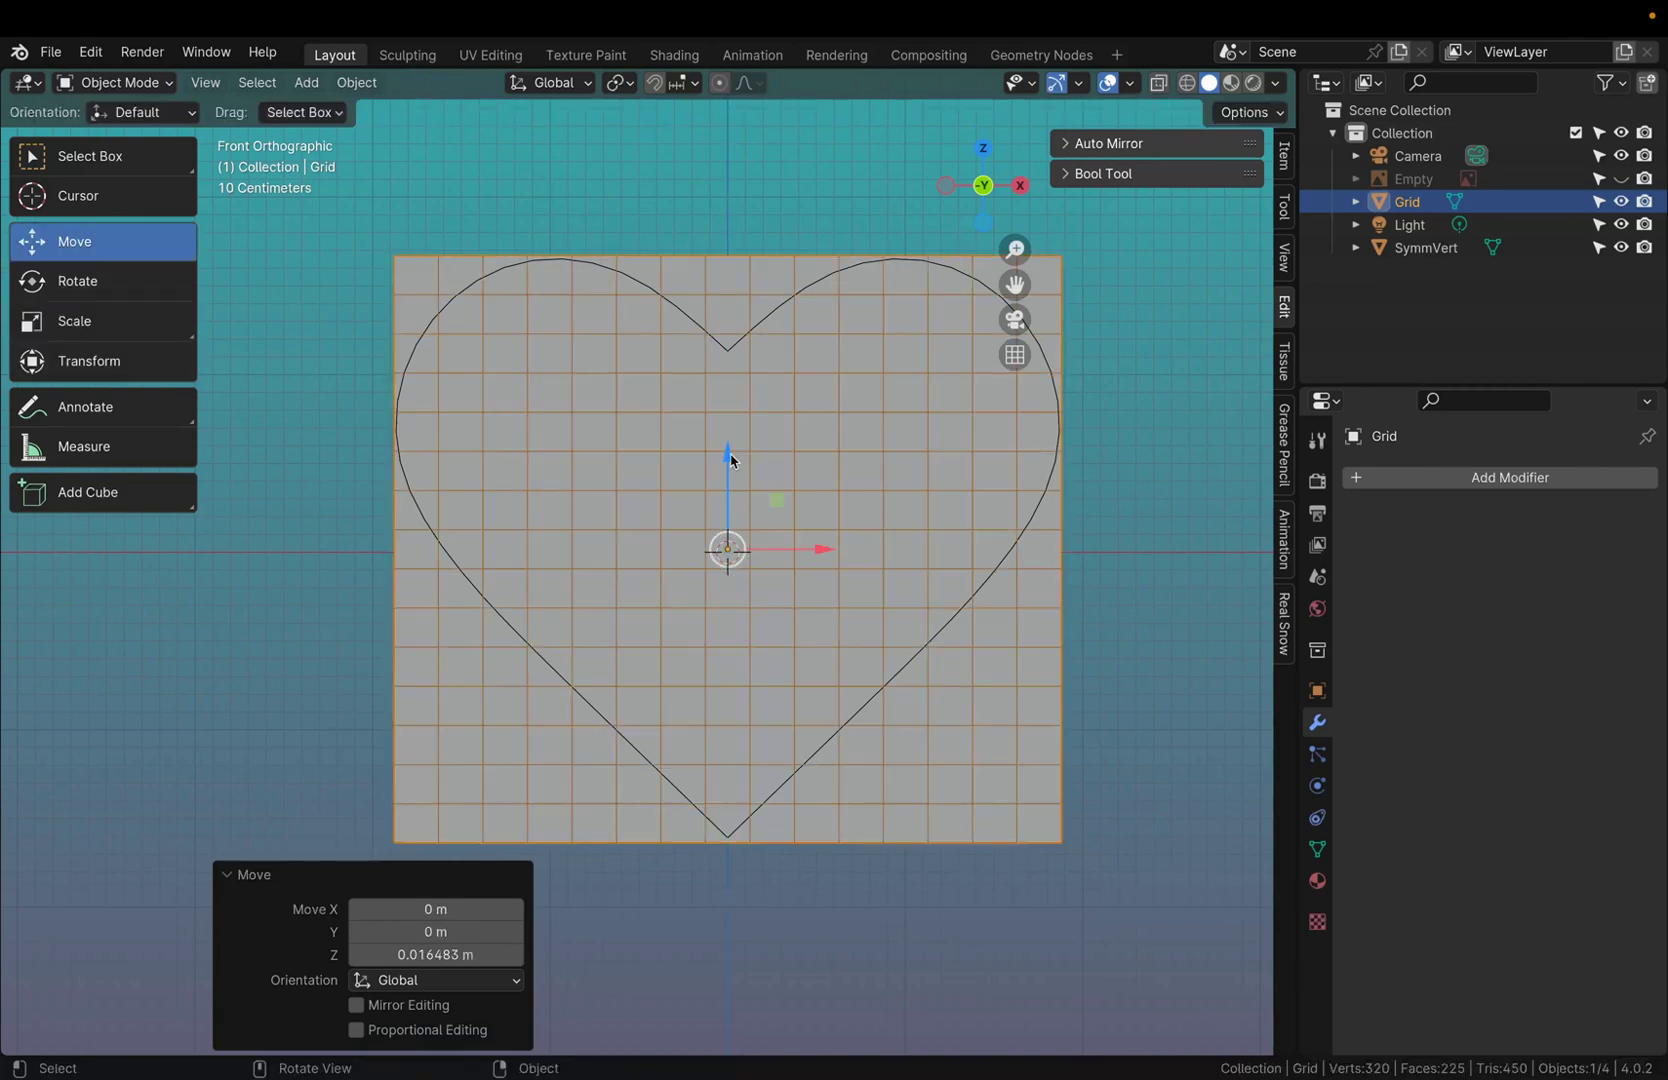
- Put the grid in Edit Mode and Ctrl-click SymmVert in the Outliner as the active object
left_click(107, 81)
left_click(118, 133)
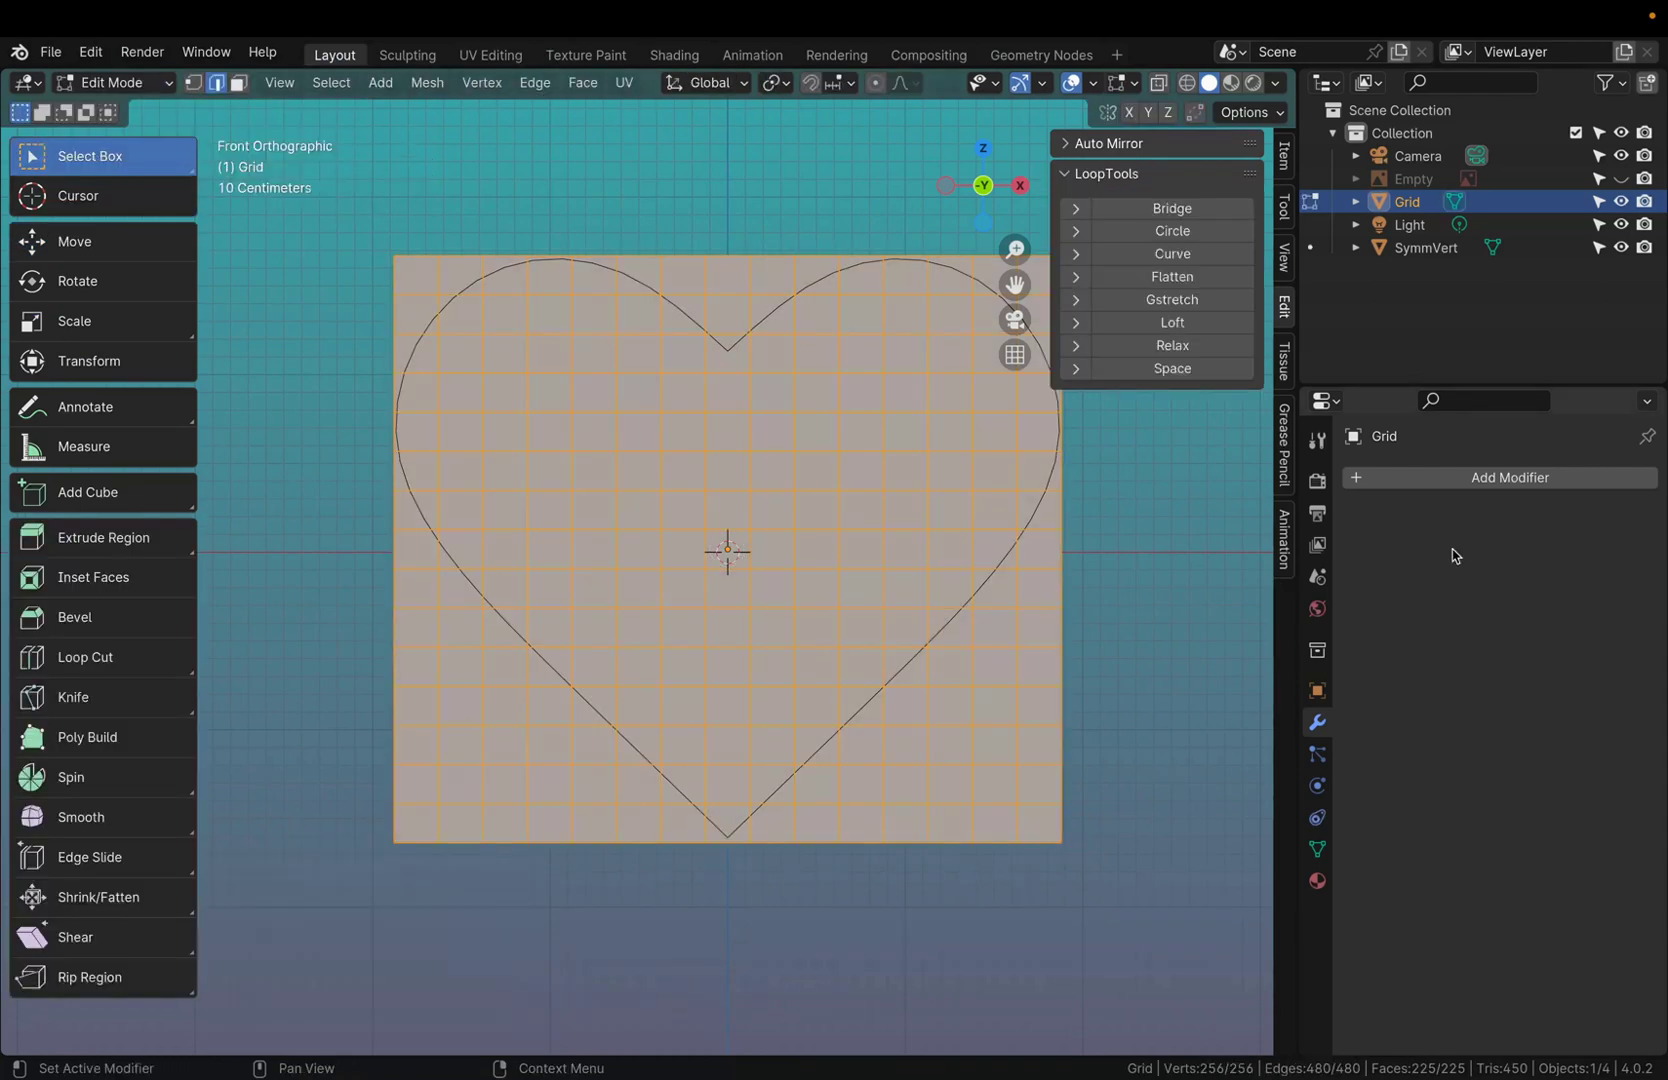
mouse_move(1388, 387)
left_mouse_down()
mouse_move(1390, 735)
mouse_move(1390, 715)
left_mouse_up()
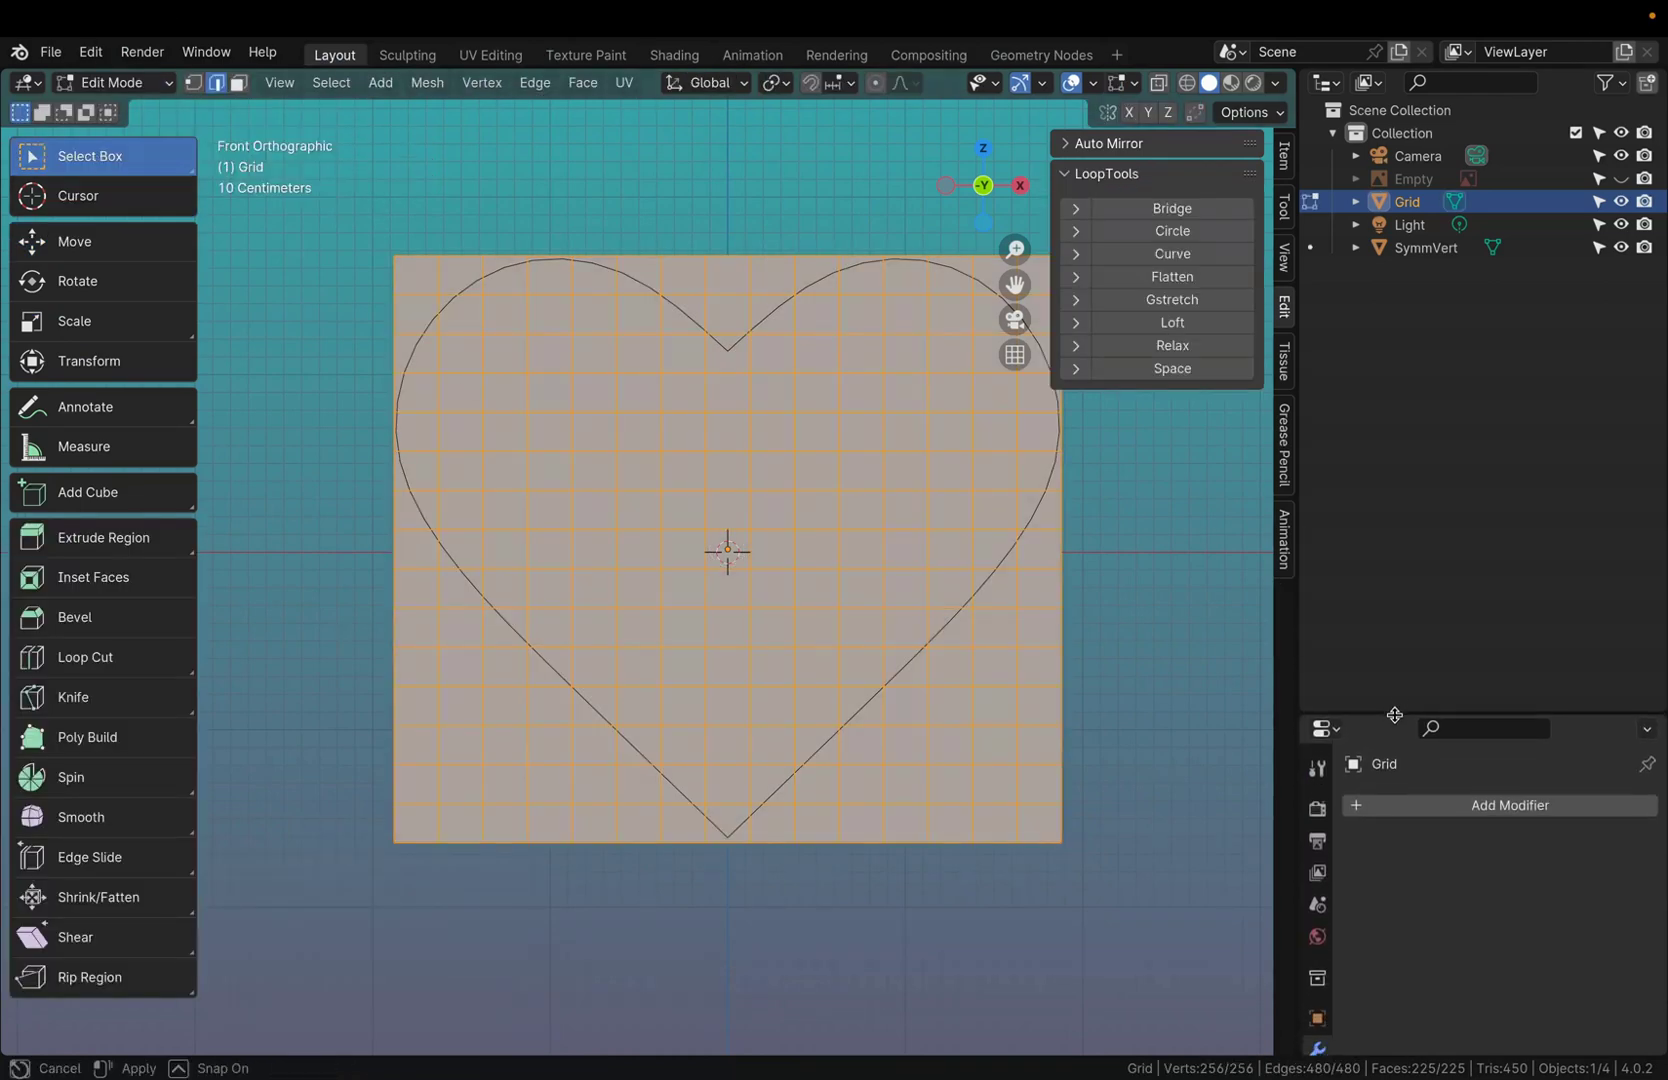
left_click(424, 84)
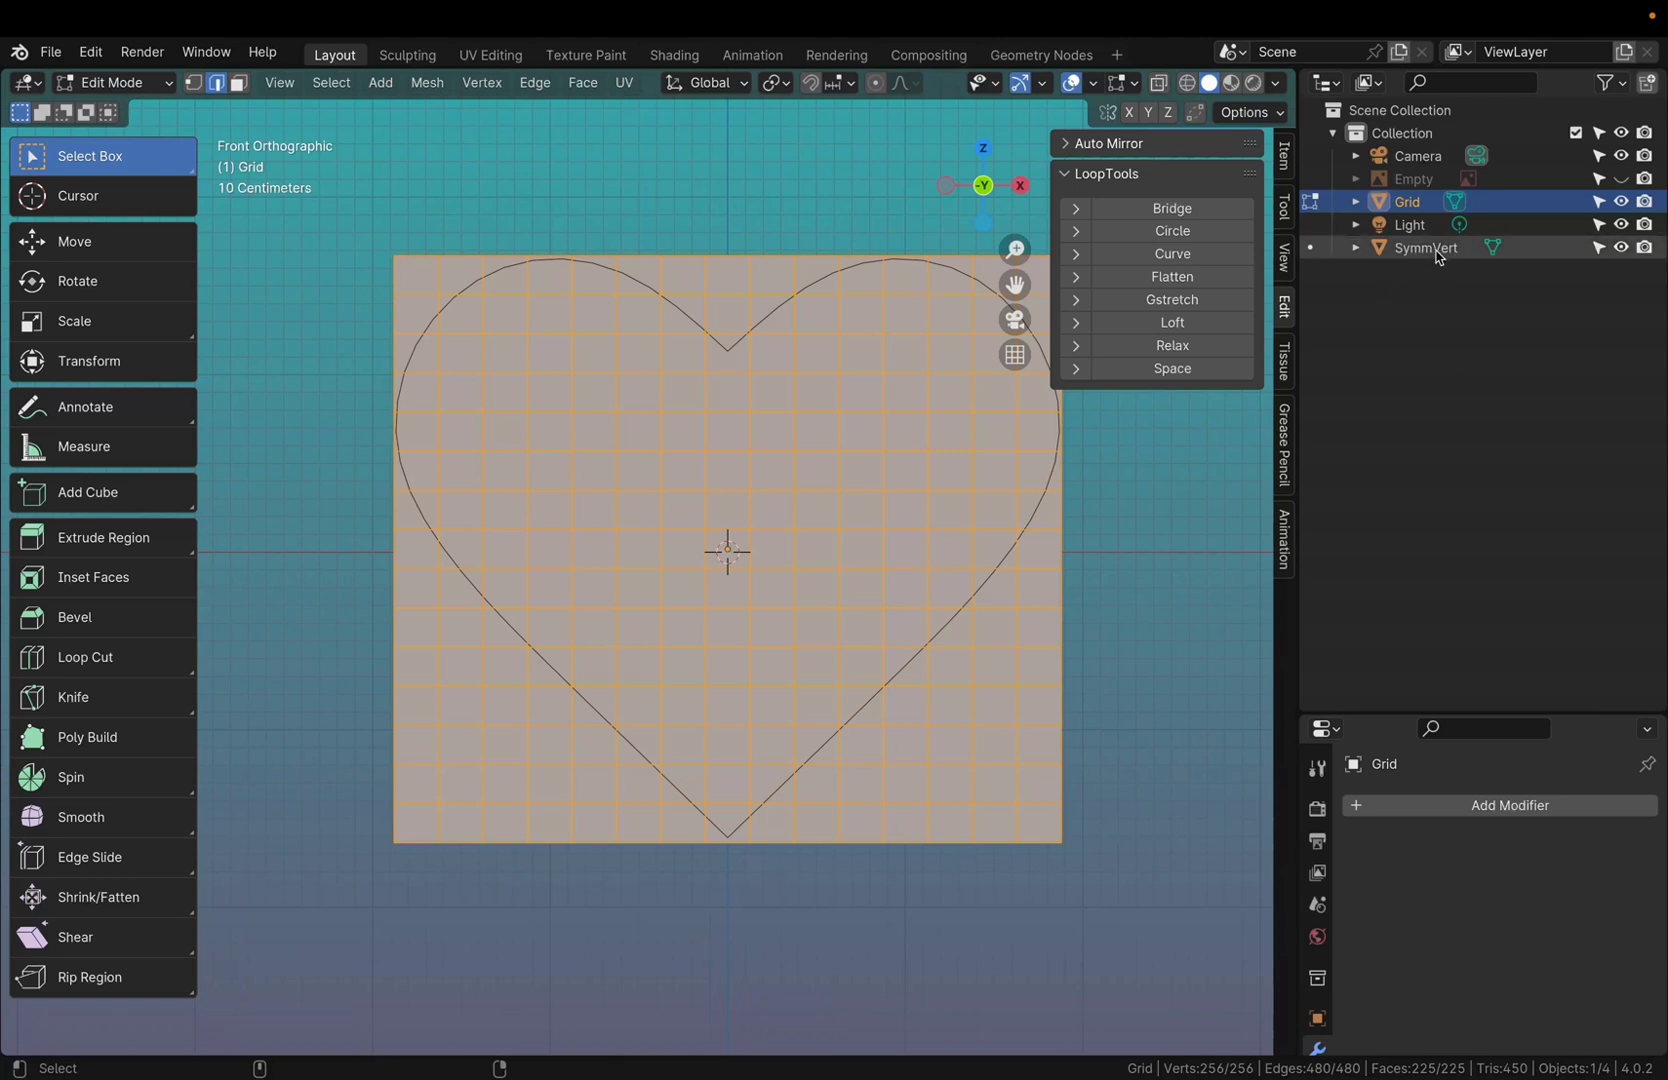
left_click(1426, 250, "ctrl")
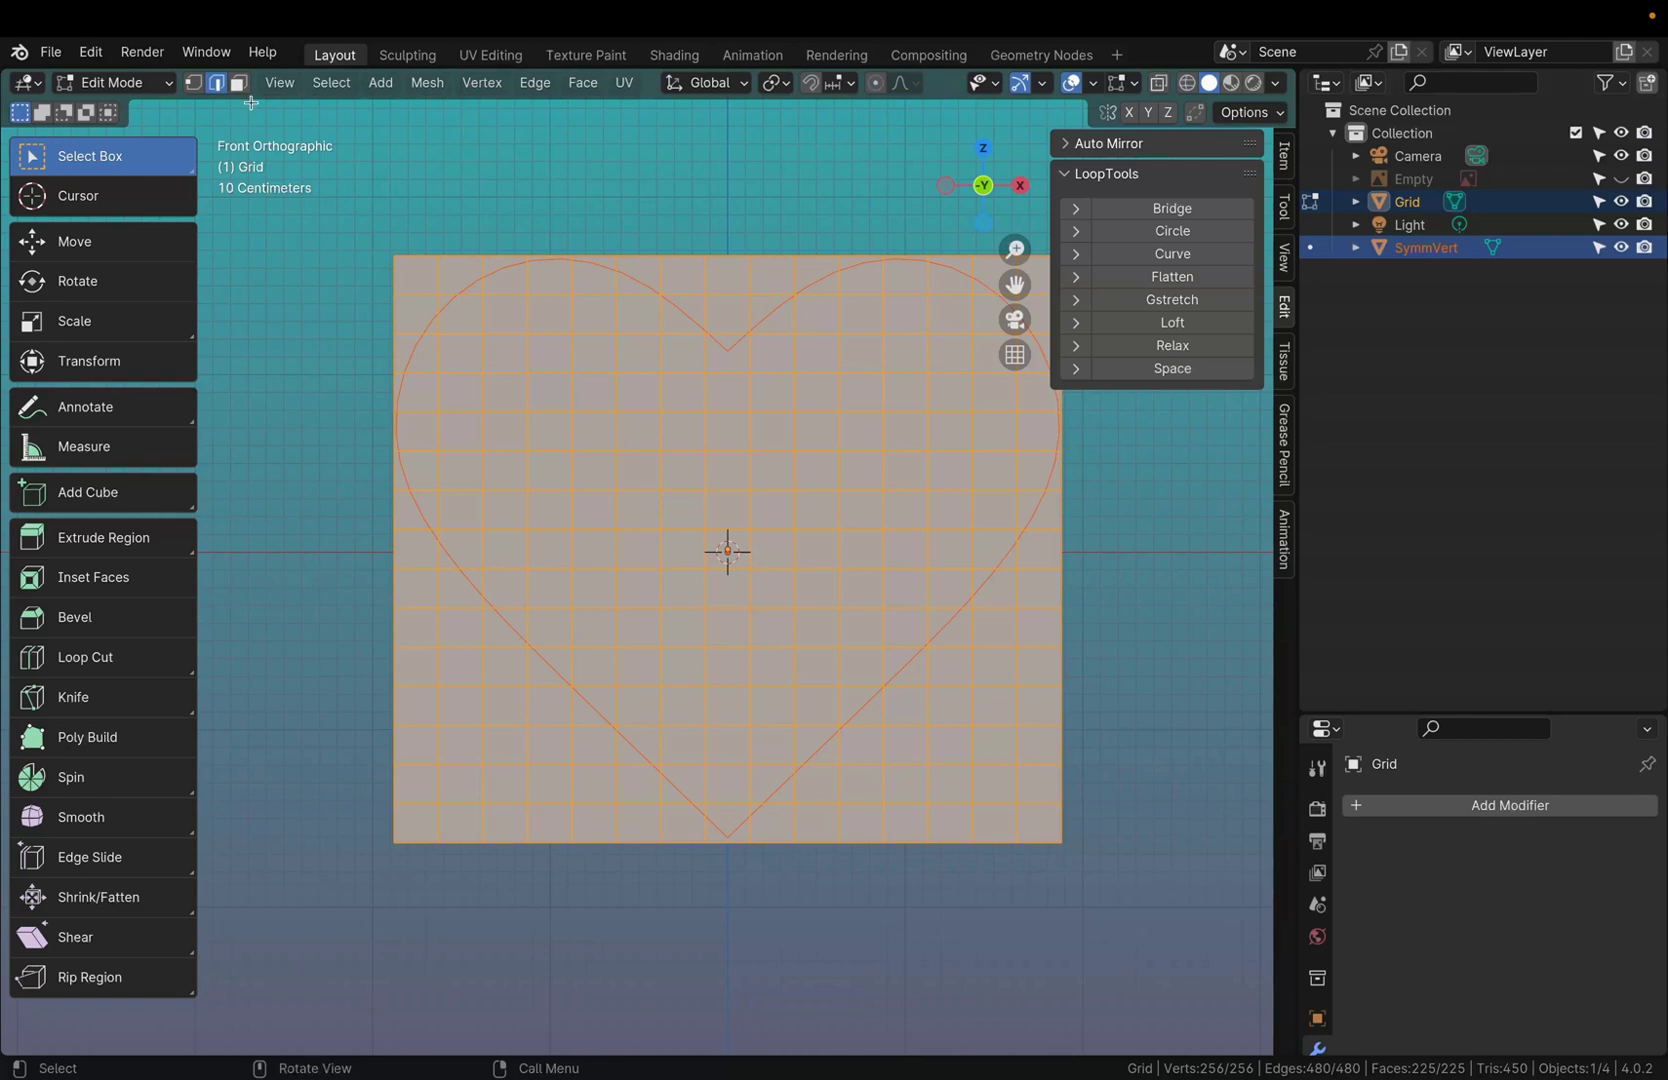
- Knife Project the heart into the grid, invert the selection, and delete the outside faces
left_click(424, 85)
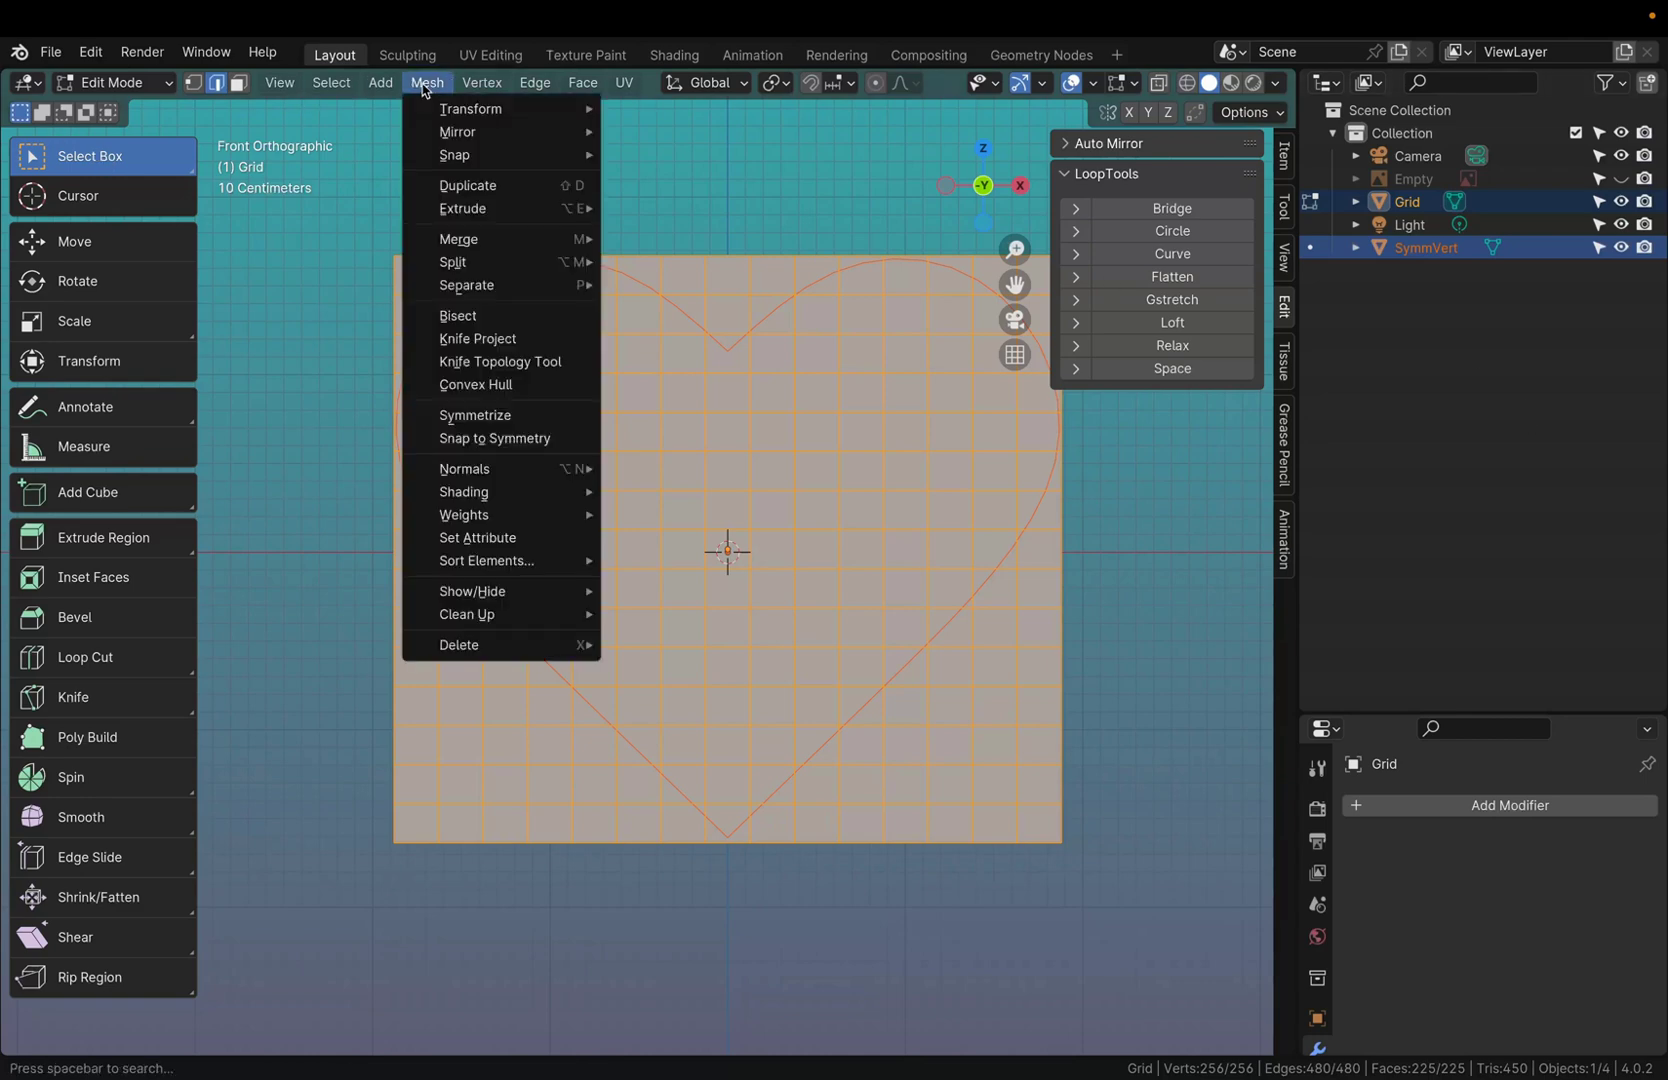
left_click(465, 340)
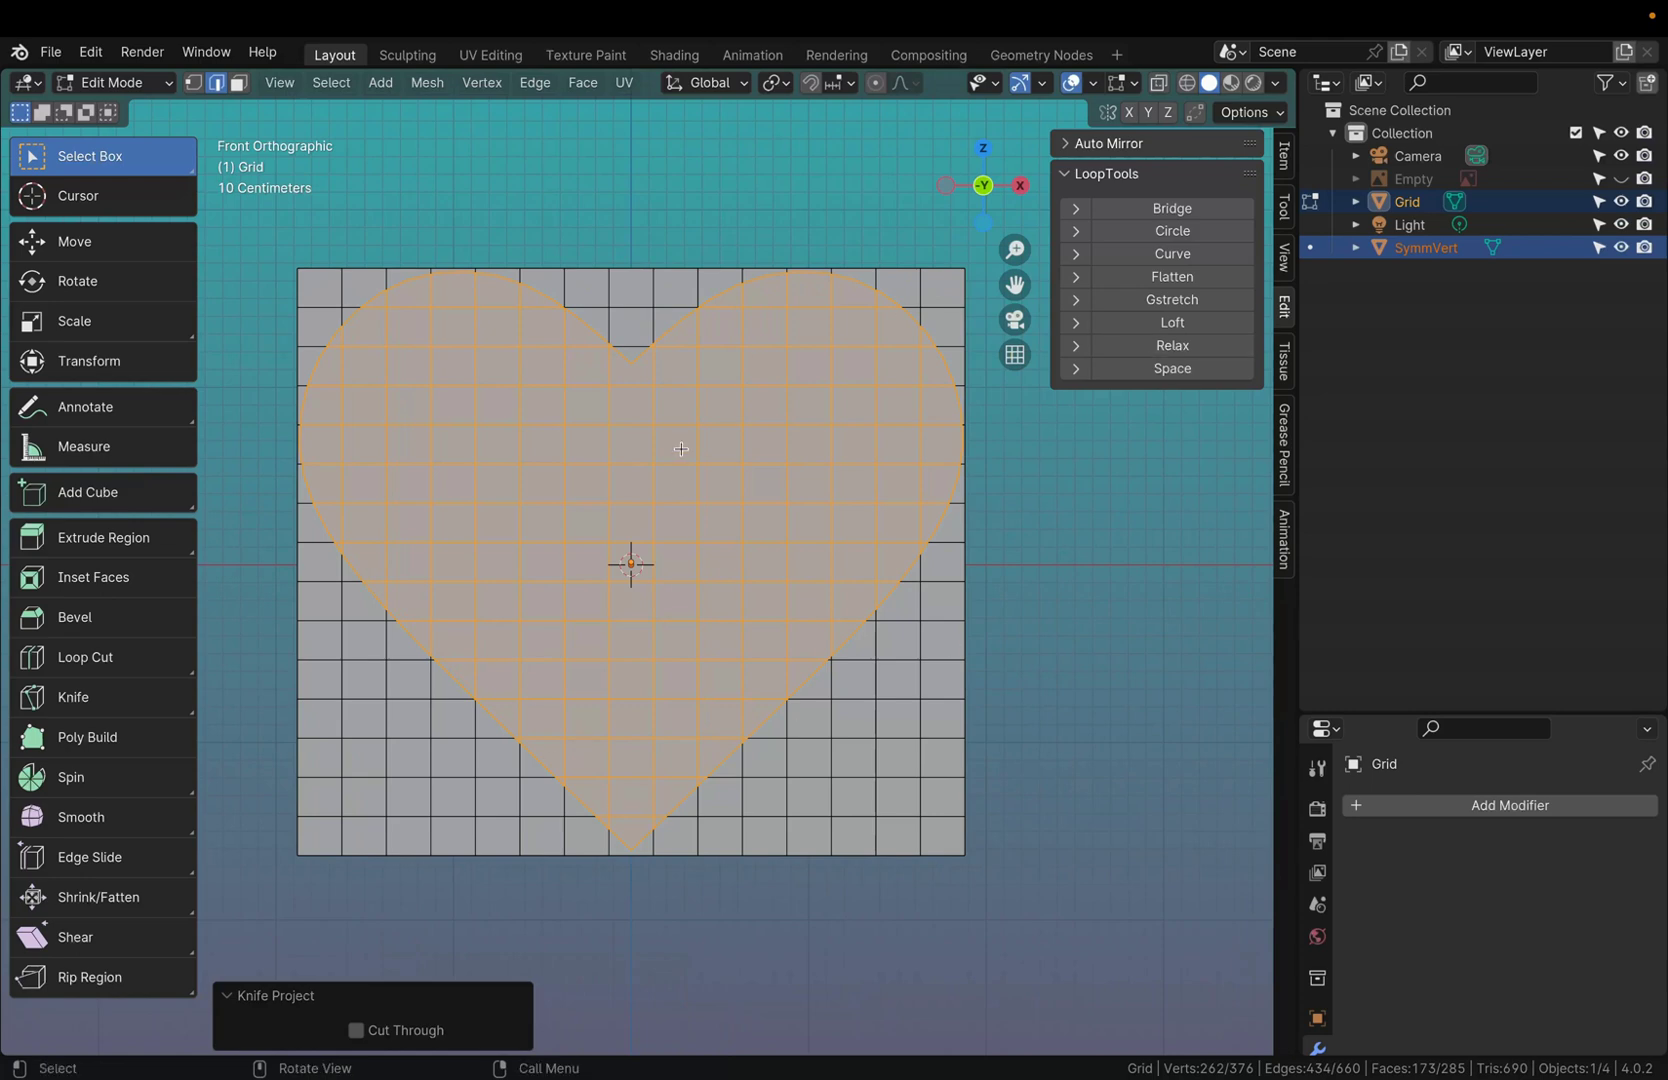
key("ctrl+i")
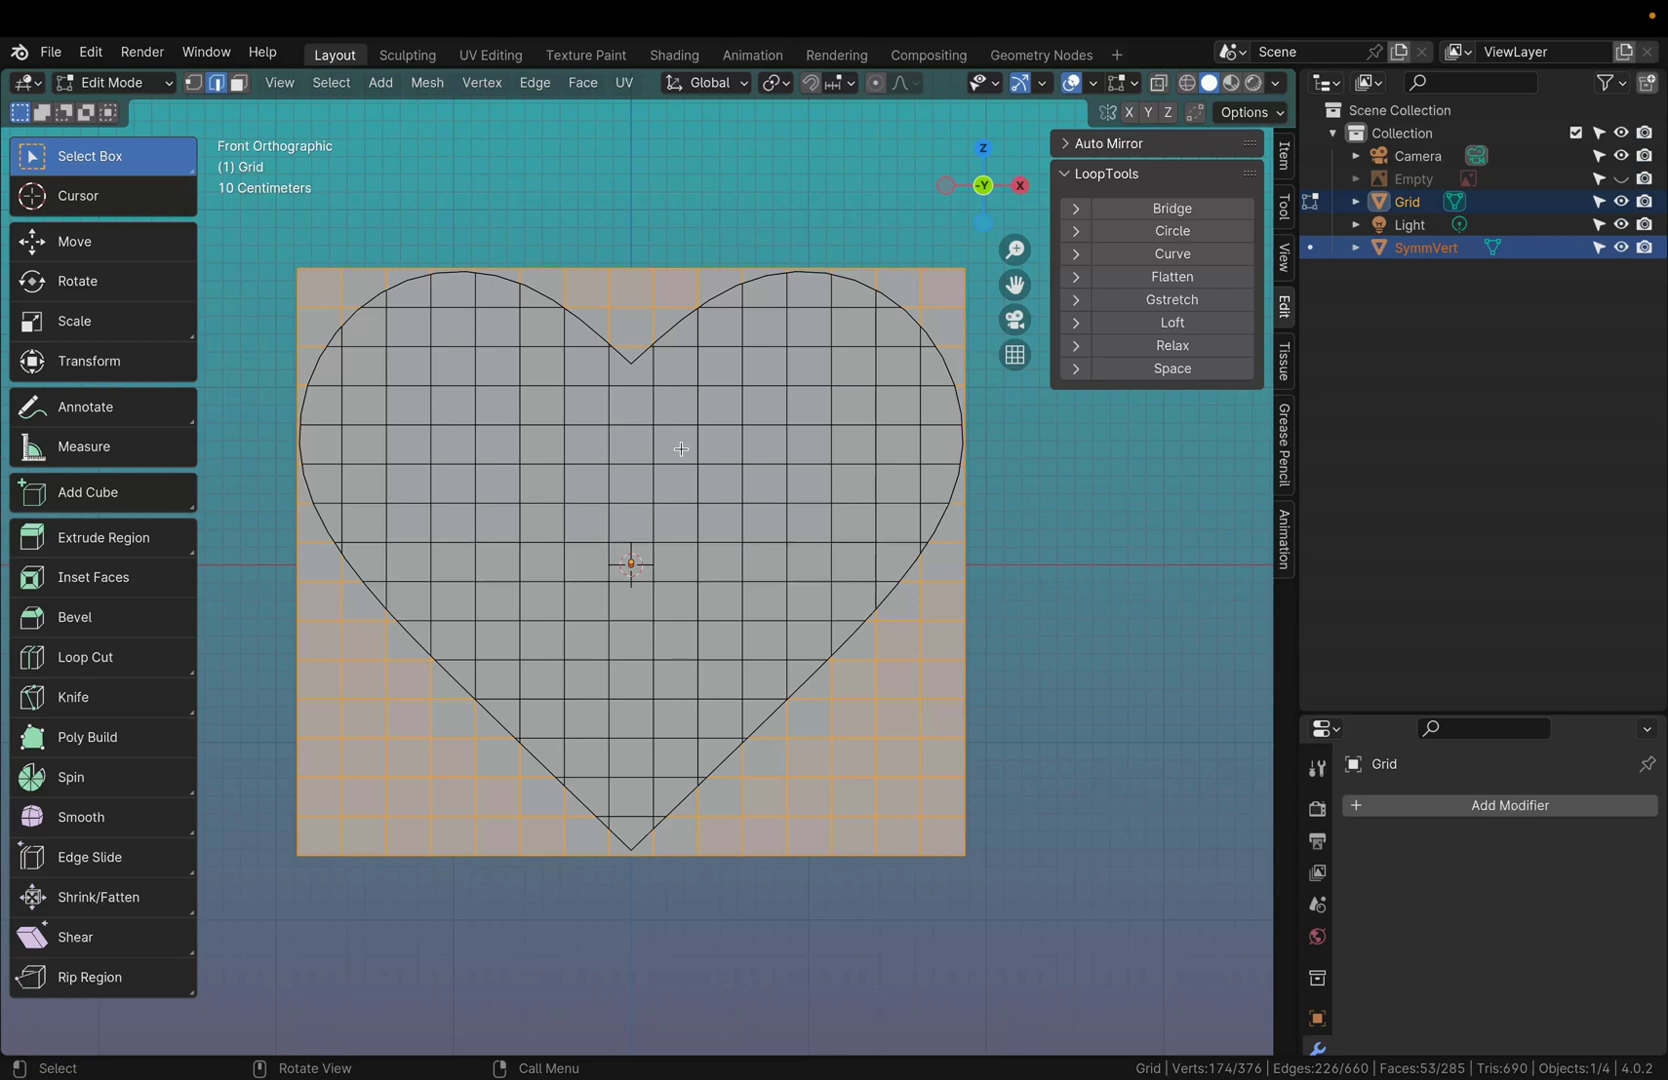
key("x")
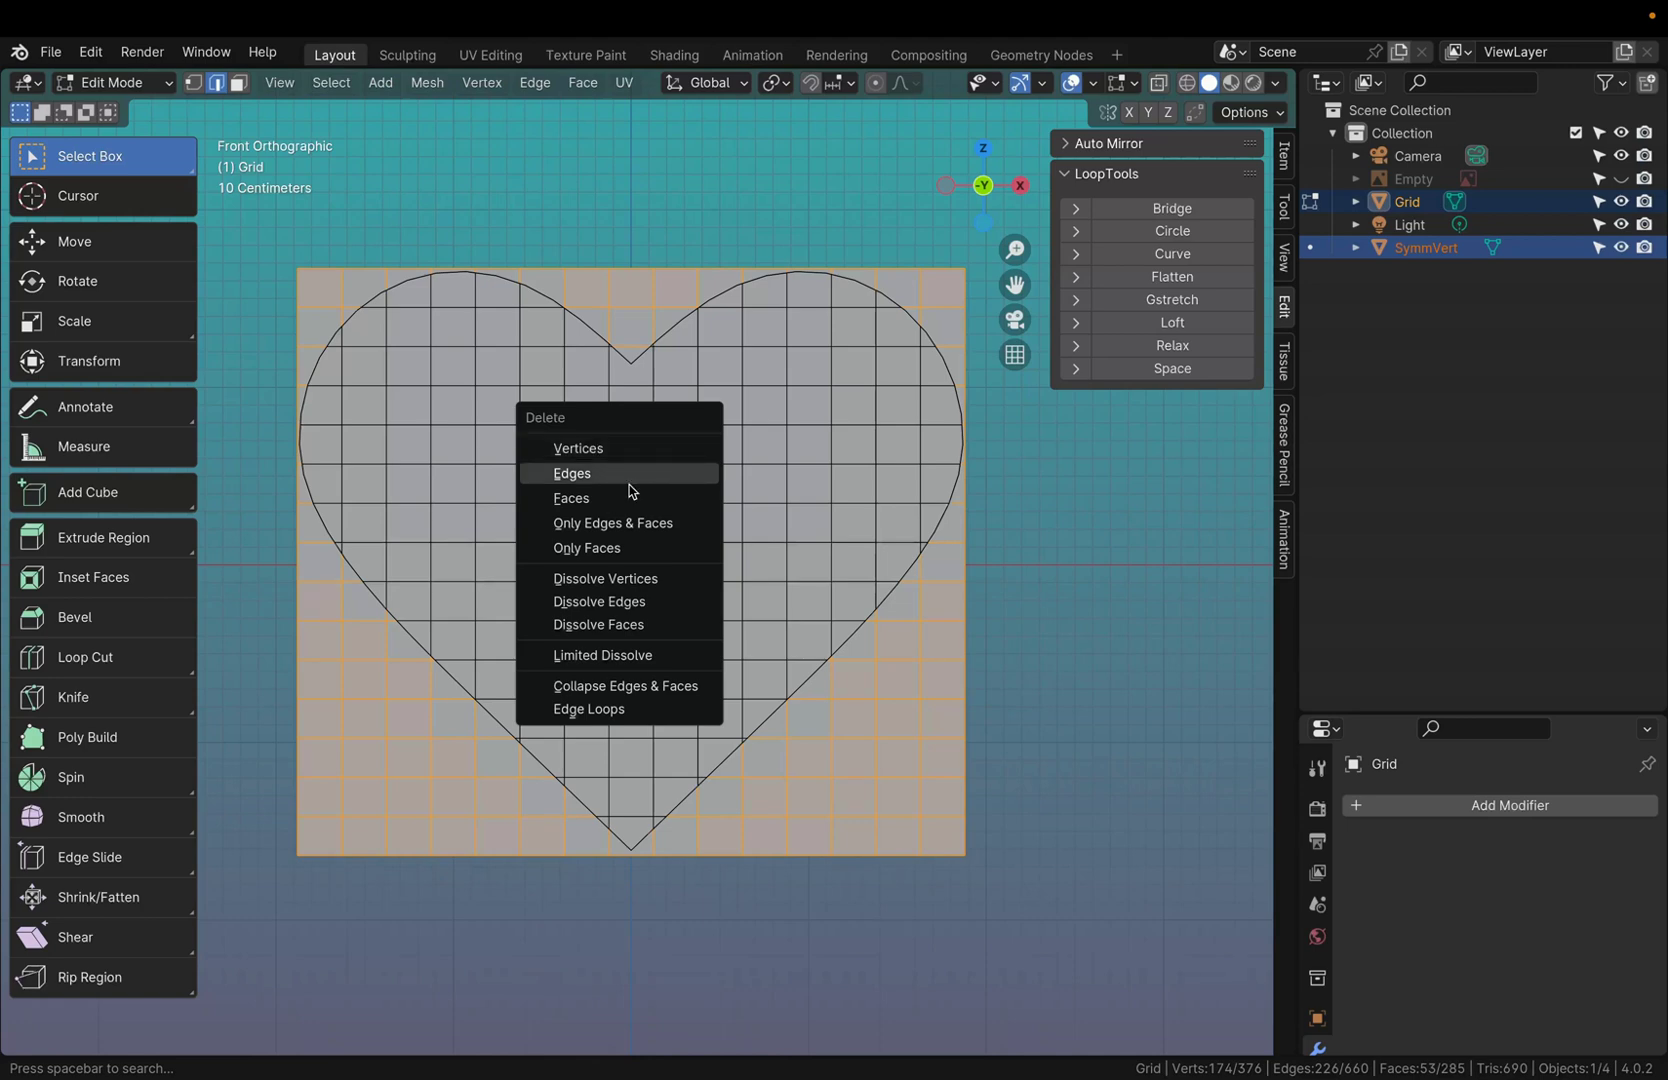
left_click(628, 485)
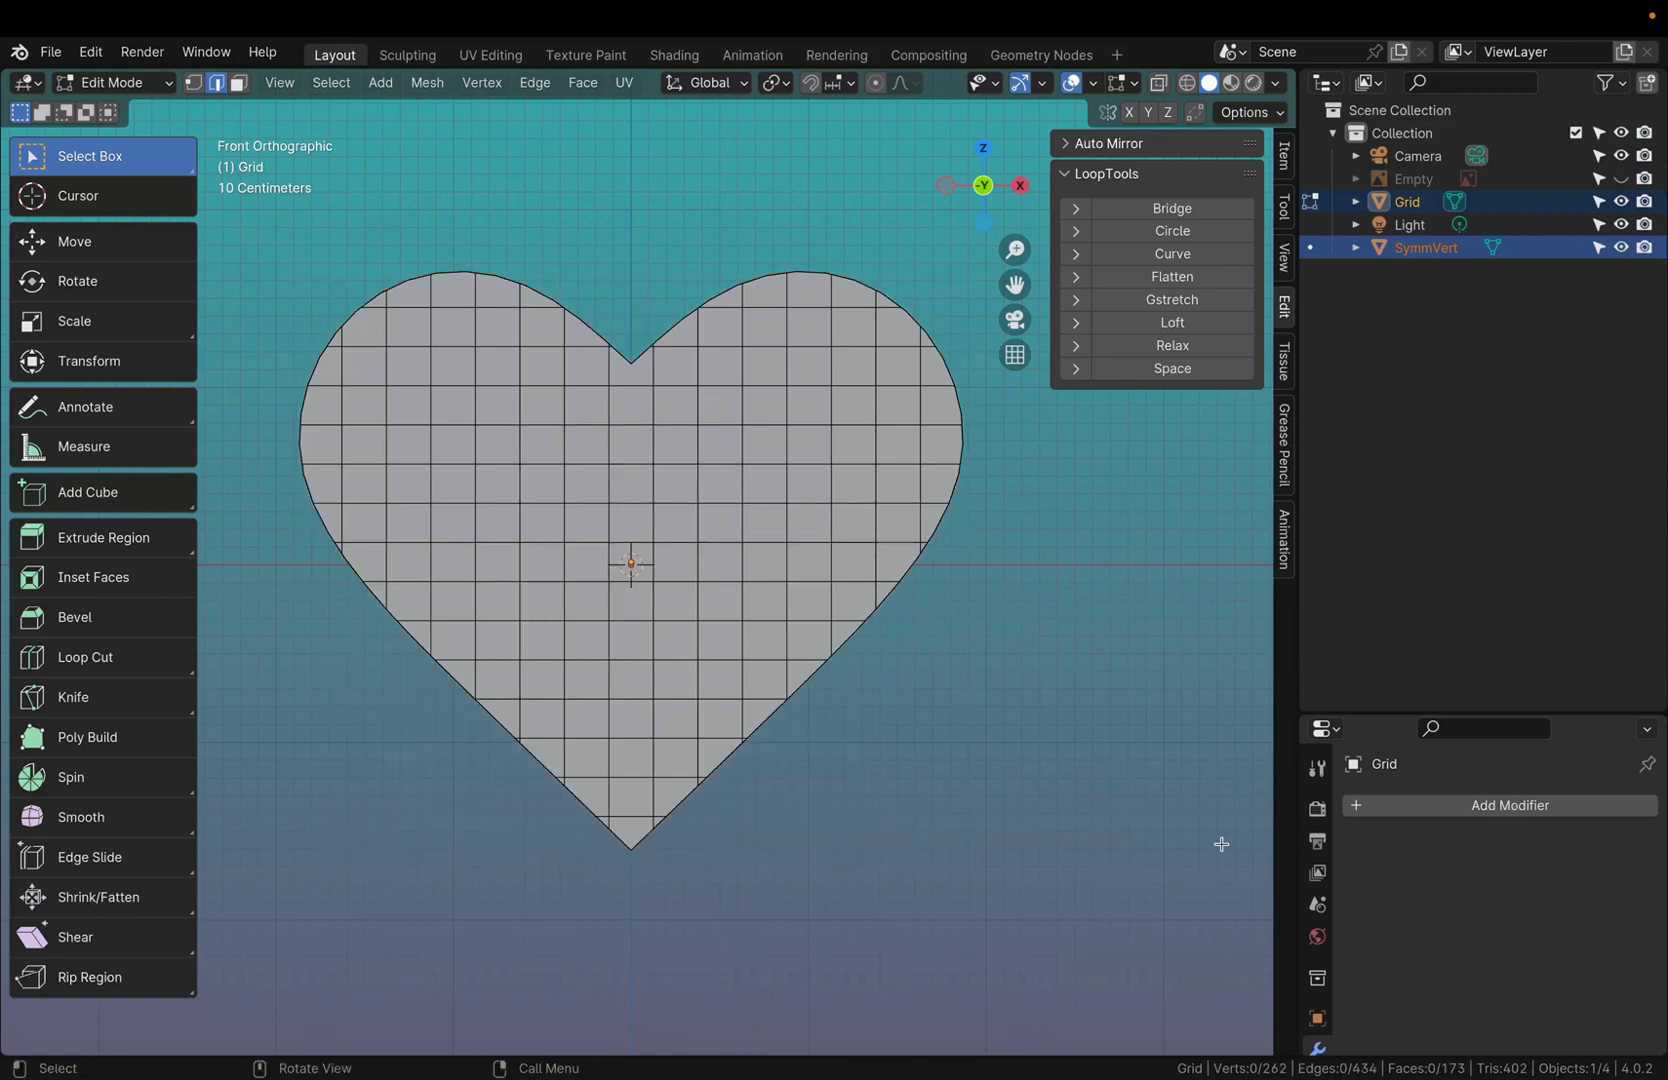